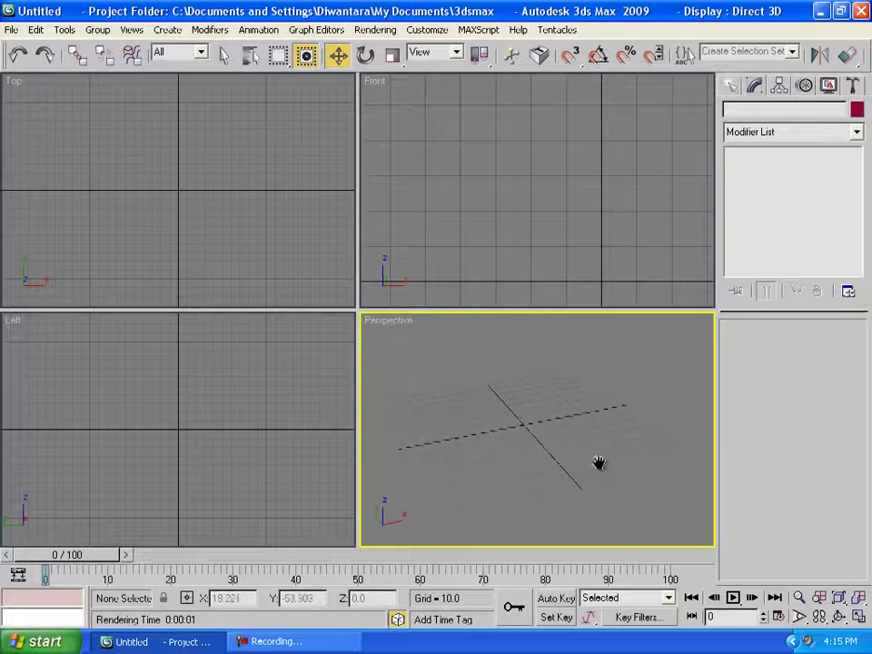
pyautogui.scroll(-2, 595, 453)
pyautogui.scroll(2, 595, 452)
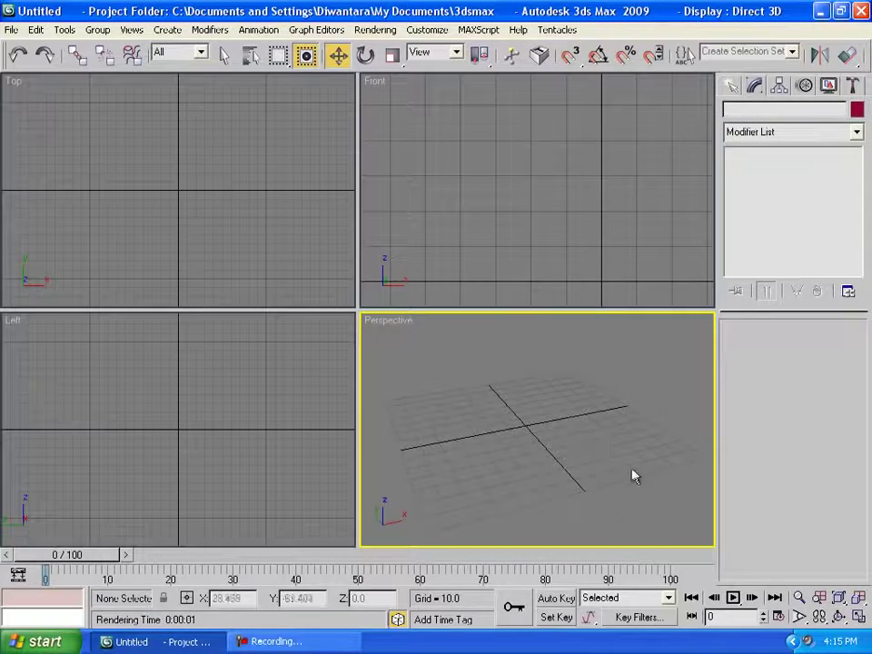
pyautogui.click(836, 617)
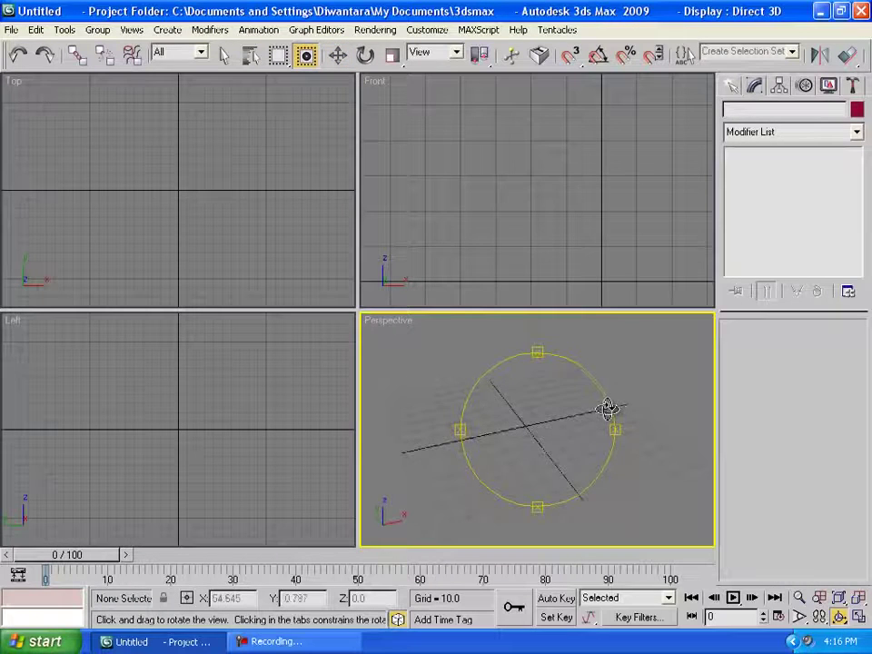
pyautogui.moveTo(619, 397); pyautogui.dragTo(621, 402)
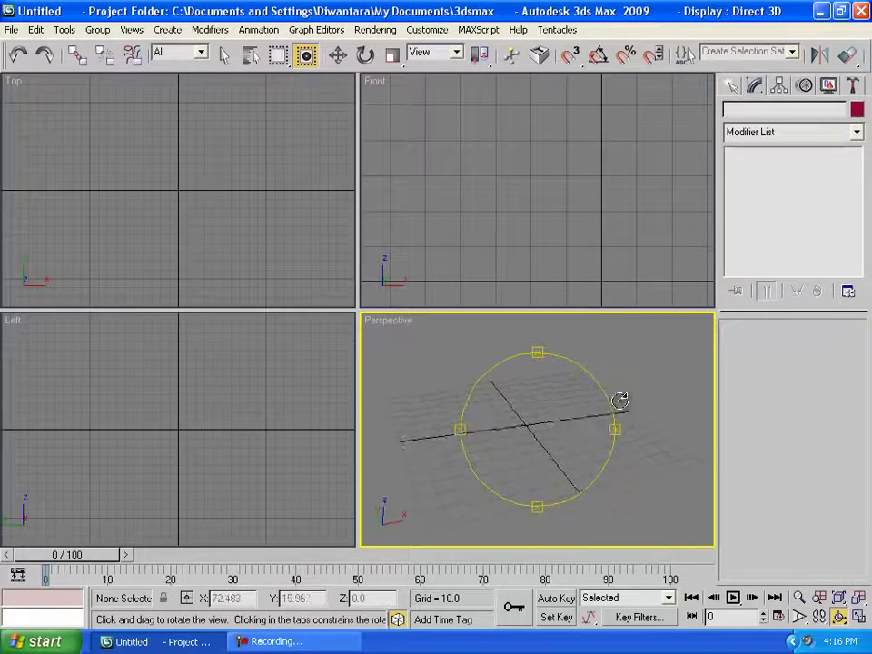
pyautogui.click(340, 57)
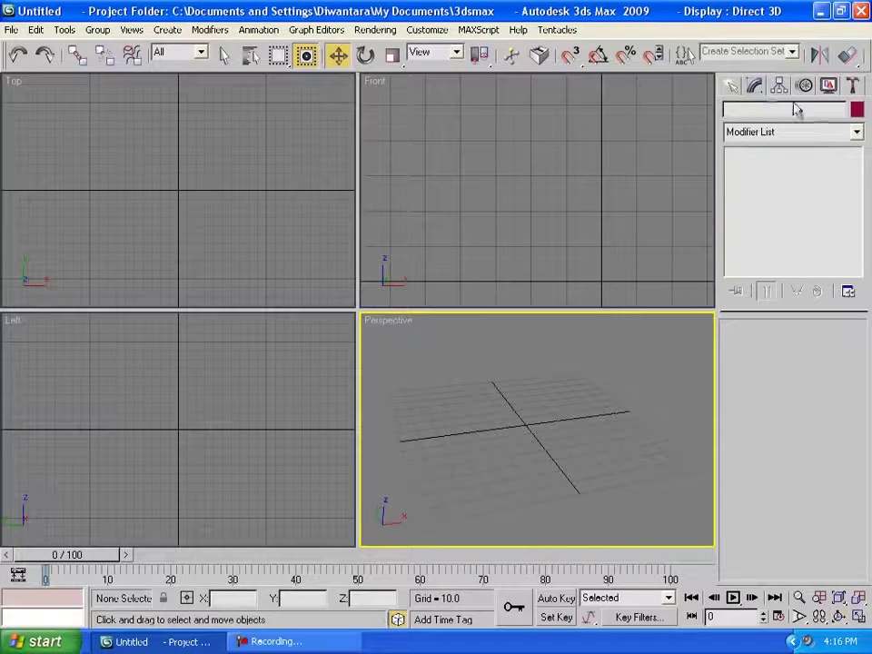
# Create a cone in the Perspective view with Radius 1 about 8.85, Radius 2 about 12.29 and height about 23.78
pyautogui.click(731, 87)
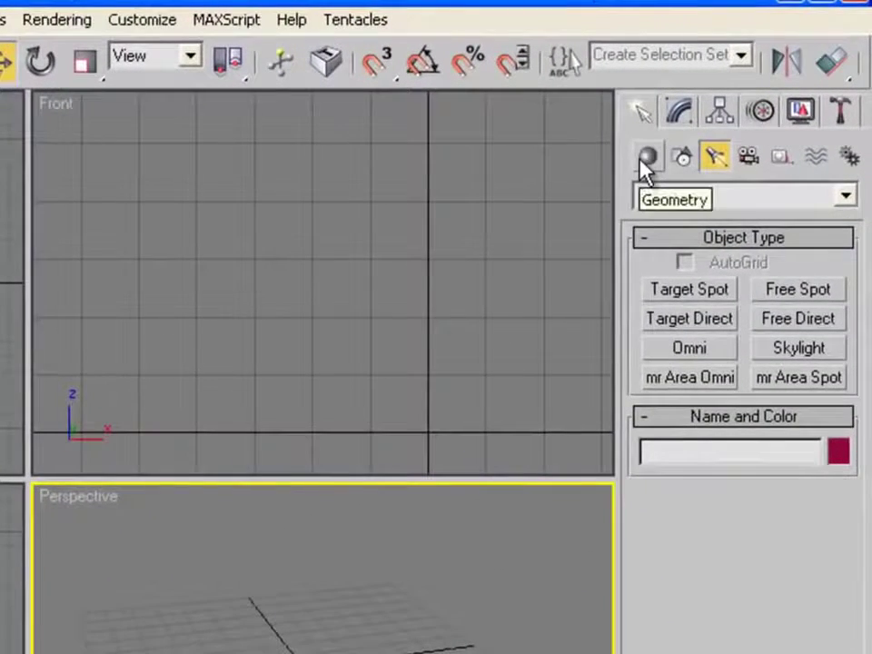
pyautogui.click(646, 158)
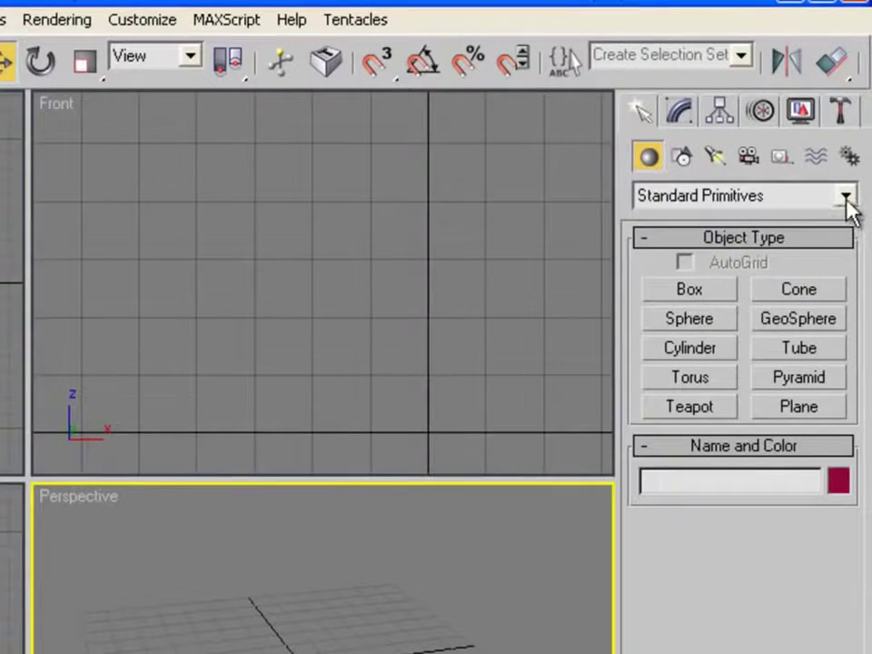
pyautogui.click(829, 300)
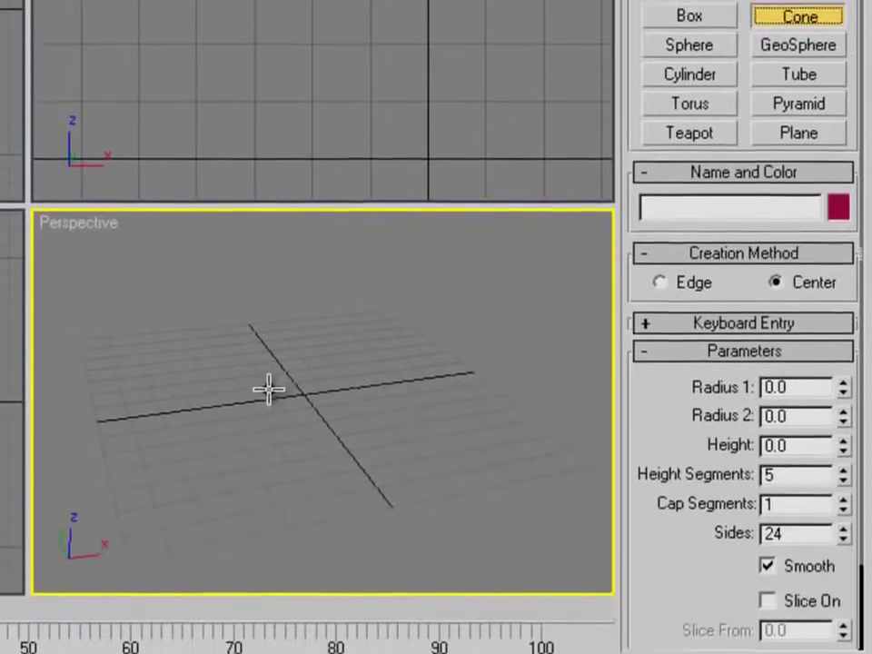
pyautogui.scroll(5, 284, 385)
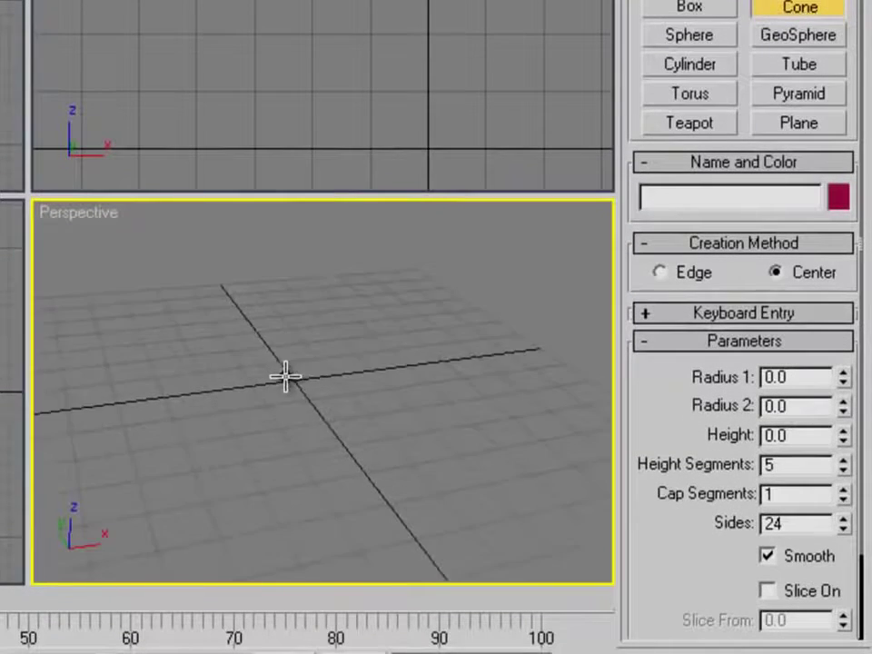
pyautogui.moveTo(200, 395); pyautogui.dragTo(232, 397)
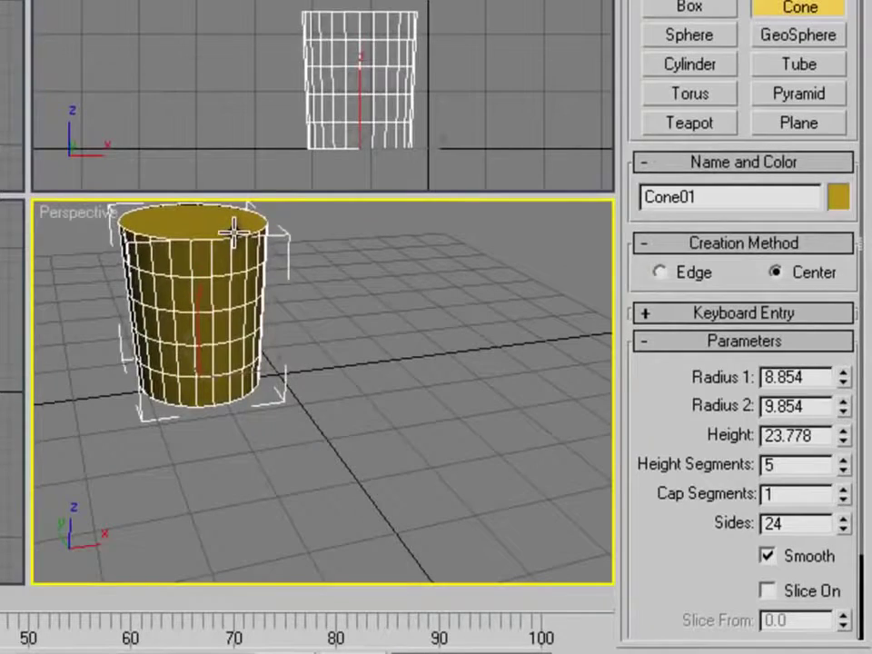
pyautogui.click(232, 230)
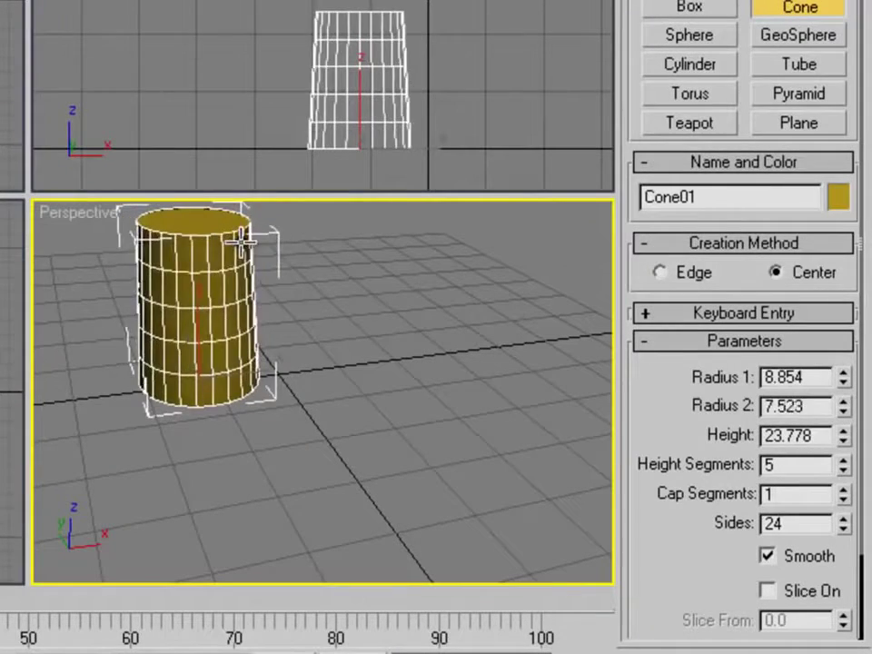
pyautogui.click(218, 202)
pyautogui.moveTo(214, 384); pyautogui.dragTo(364, 433, button='middle')
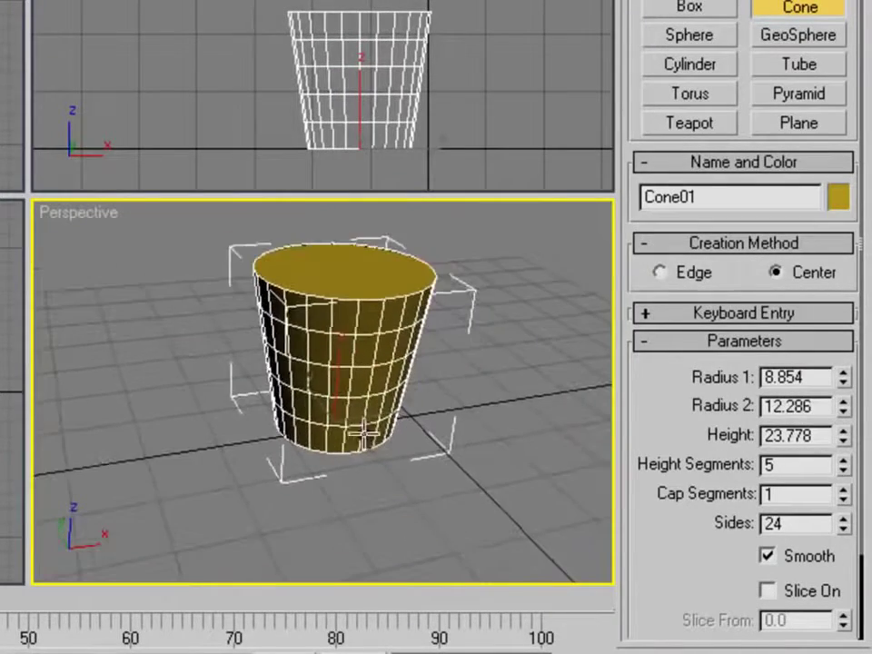
pyautogui.scroll(3, 377, 409)
pyautogui.scroll(-3, 384, 396)
pyautogui.scroll(4, 377, 409)
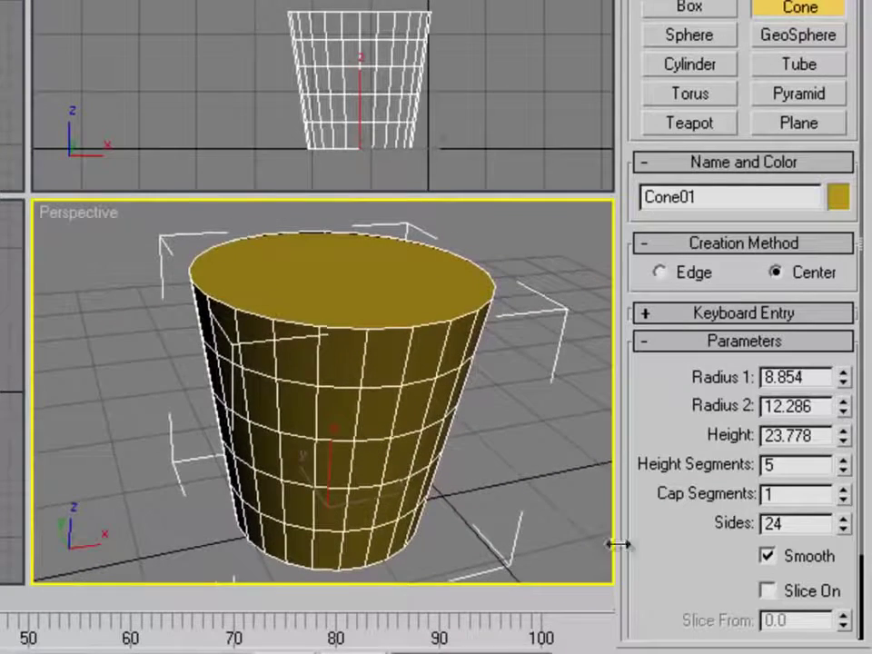
# Clone the cone in place using the Copy option
pyautogui.rightClick(376, 351)
pyautogui.rightClick(376, 352)
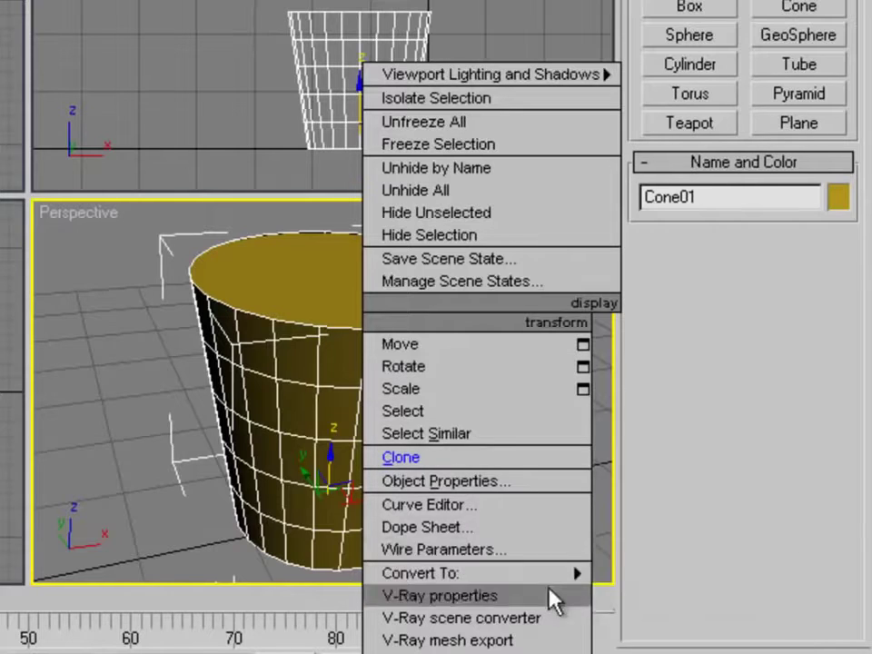
pyautogui.click(531, 459)
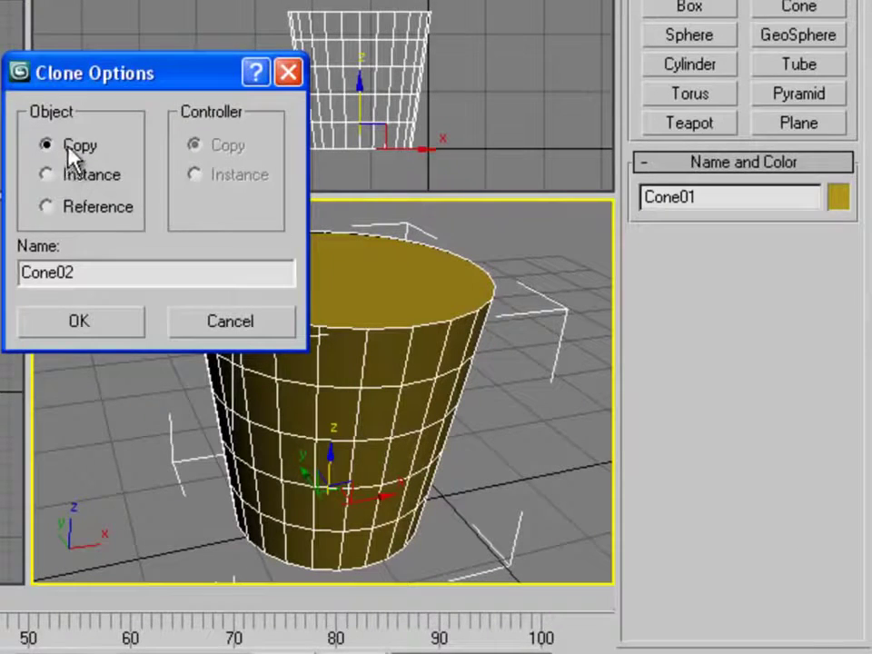
pyautogui.click(101, 326)
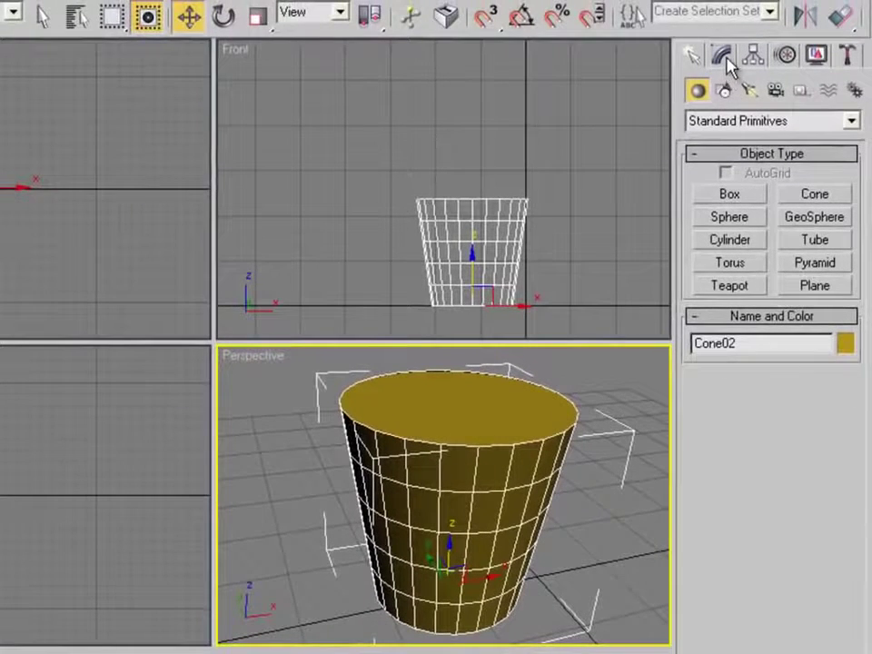
# Reduce the copied cone to Radius 1 about 7.35 and Radius 2 about 10.93, and raise it slightly above the original's base
pyautogui.click(725, 58)
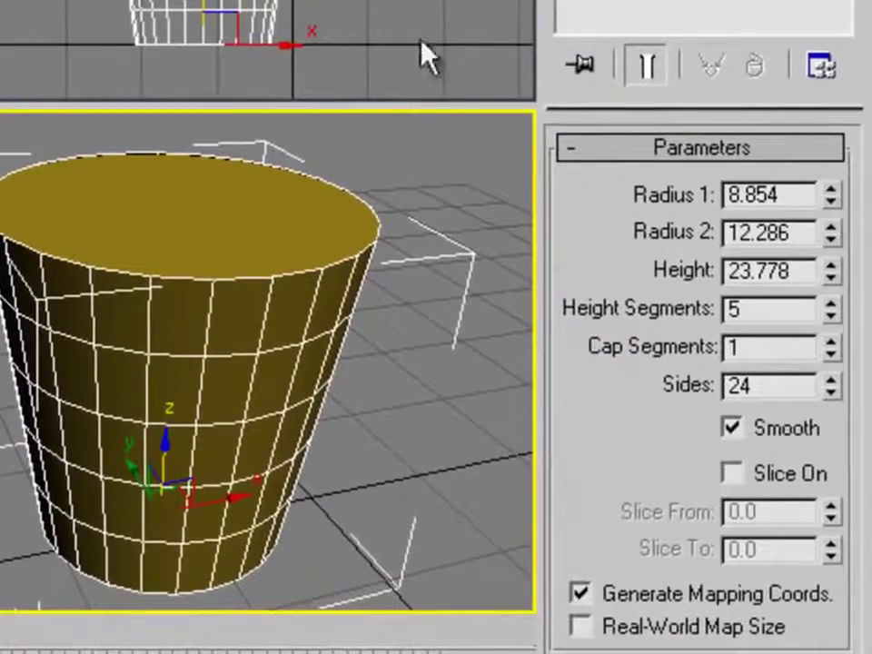
pyautogui.rightClick(427, 56)
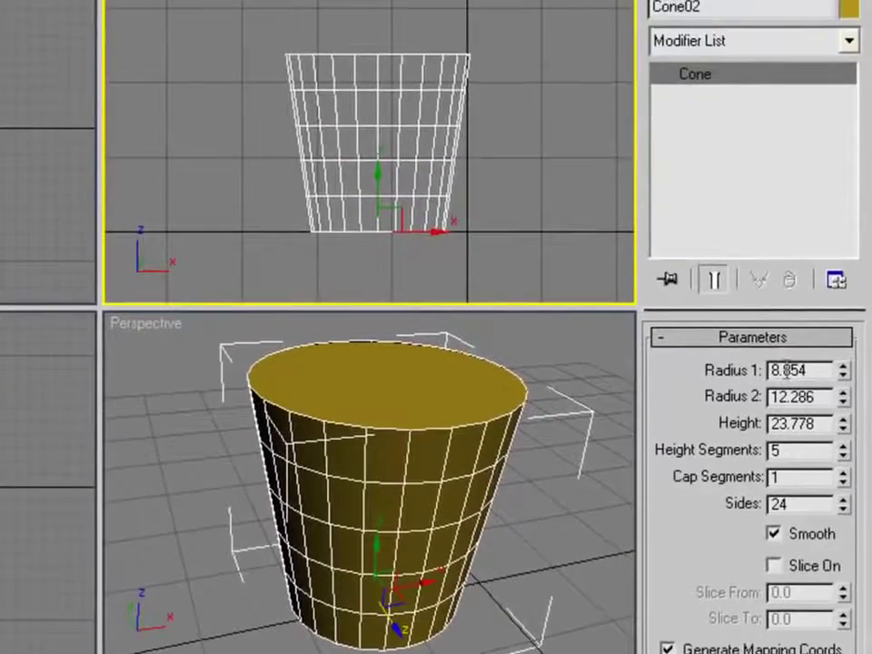
pyautogui.scroll(2, 596, 249)
pyautogui.moveTo(843, 370)
pyautogui.mouseDown()
pyautogui.moveTo(843, 360)
pyautogui.moveTo(844, 379)
pyautogui.mouseUp()
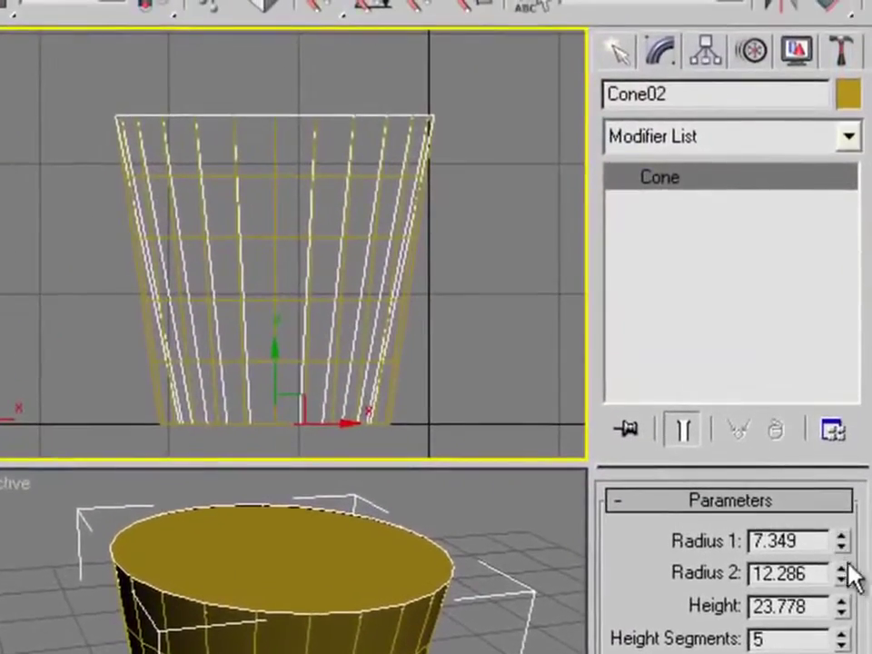
pyautogui.moveTo(842, 574); pyautogui.dragTo(841, 589)
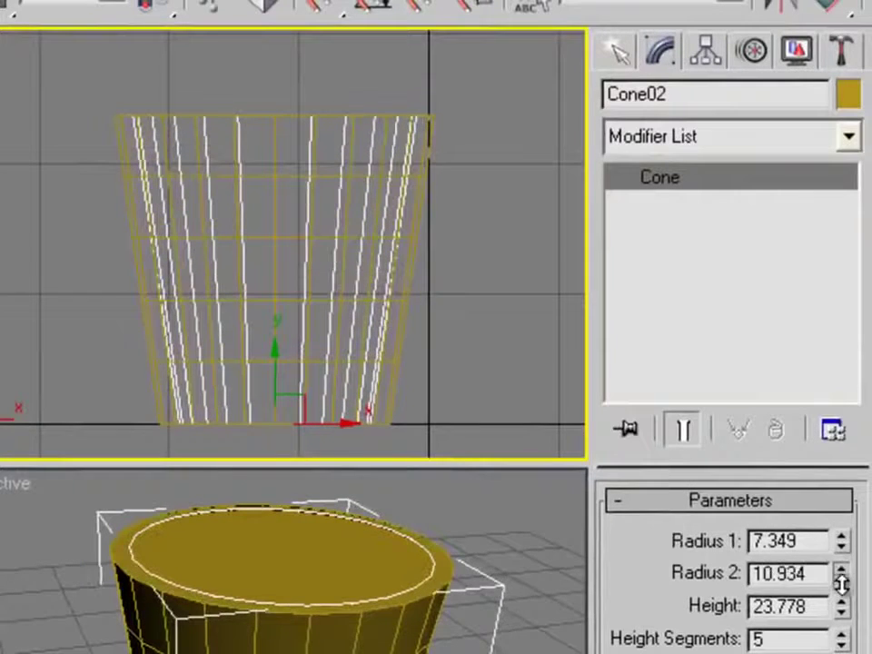
pyautogui.moveTo(278, 367); pyautogui.dragTo(276, 350)
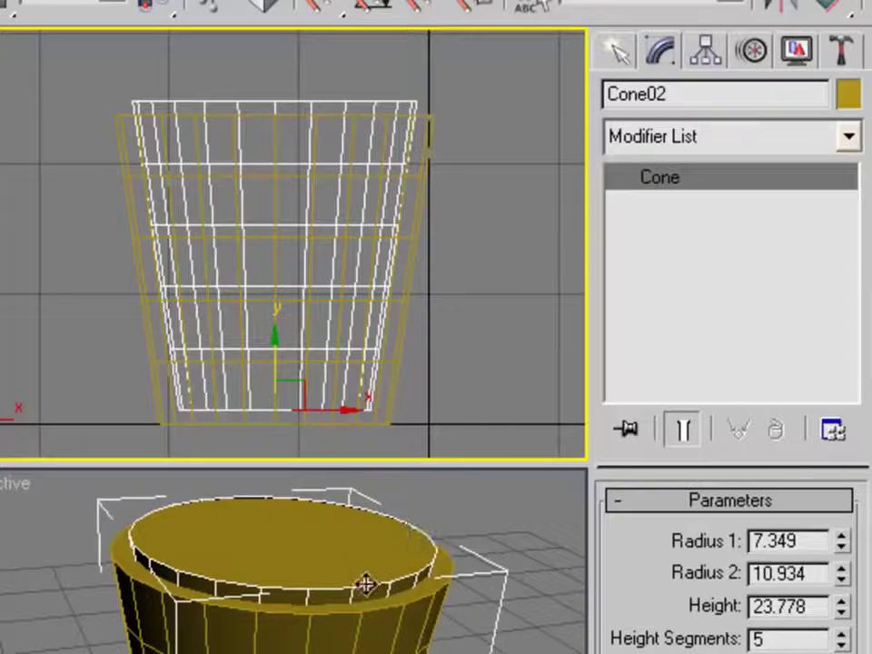
# Refine the inner cone's wall gap by setting Radius 1 to about 8.11 and Radius 2 to about 11.33
pyautogui.moveTo(841, 546); pyautogui.dragTo(837, 504)
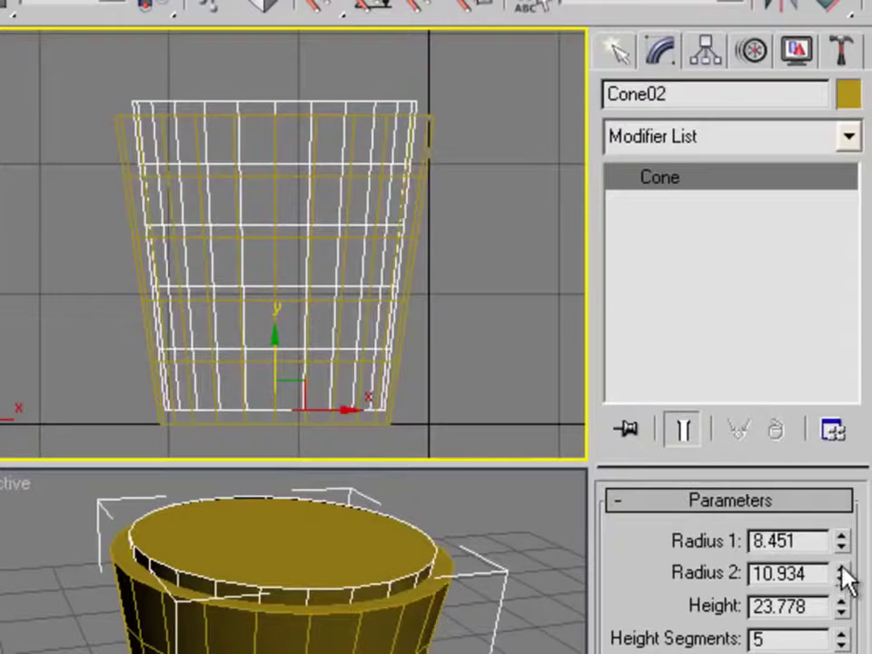
pyautogui.moveTo(846, 577); pyautogui.dragTo(841, 548)
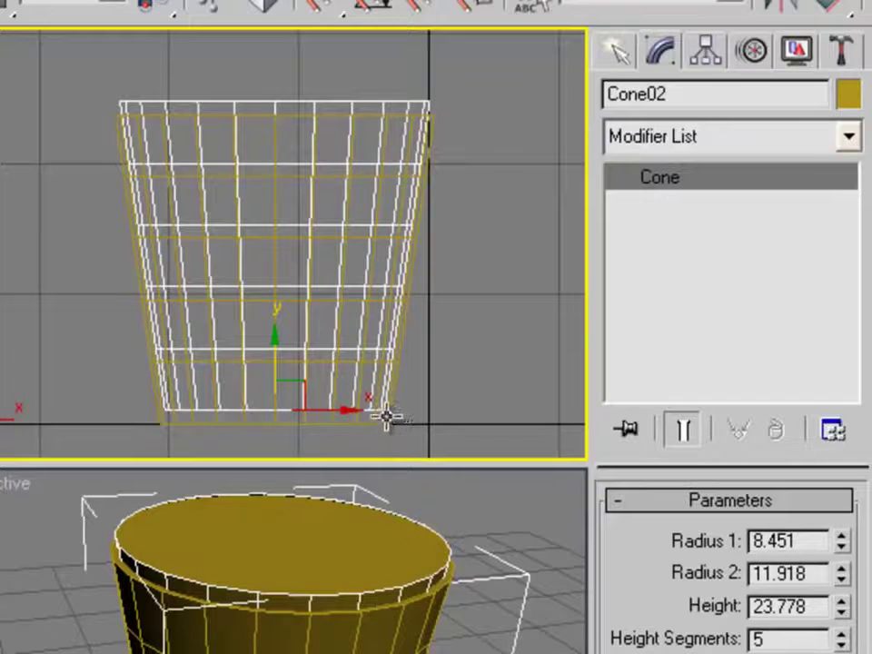
pyautogui.scroll(4, 360, 376)
pyautogui.moveTo(371, 373); pyautogui.dragTo(386, 351, button='middle')
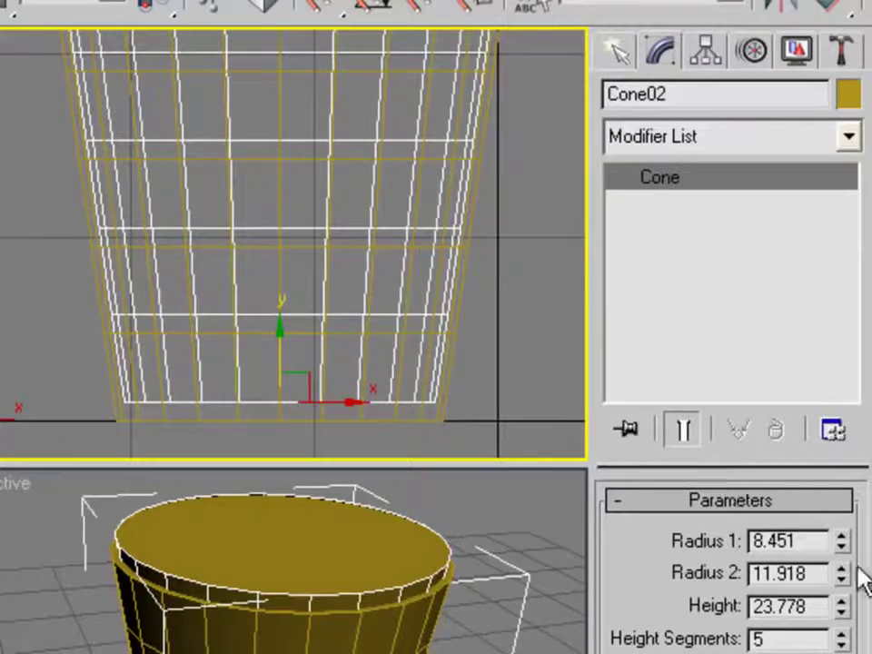
pyautogui.moveTo(838, 544); pyautogui.dragTo(840, 547)
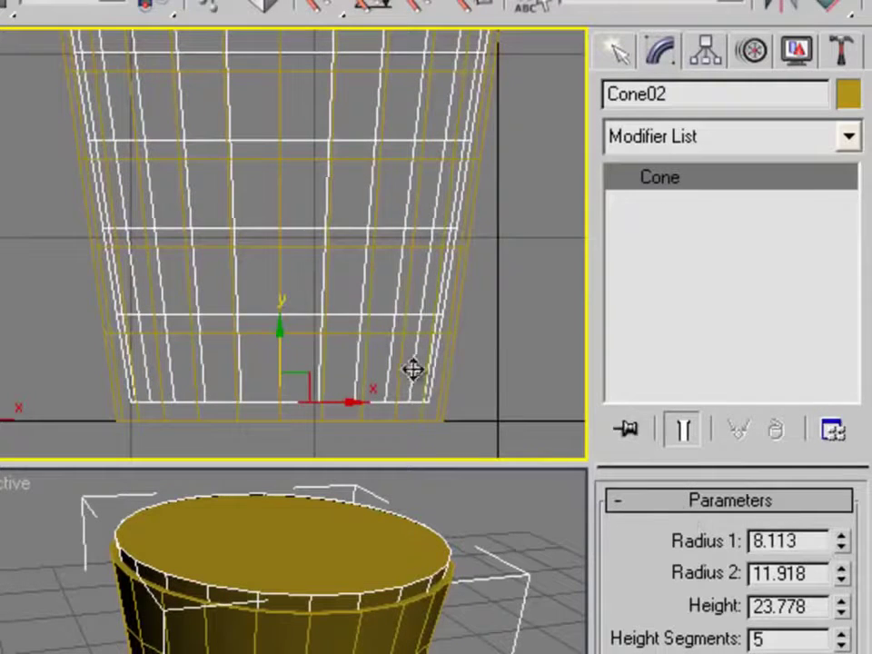
pyautogui.moveTo(414, 370); pyautogui.dragTo(399, 395, button='middle')
pyautogui.scroll(-2, 401, 390)
pyautogui.scroll(2, 413, 406)
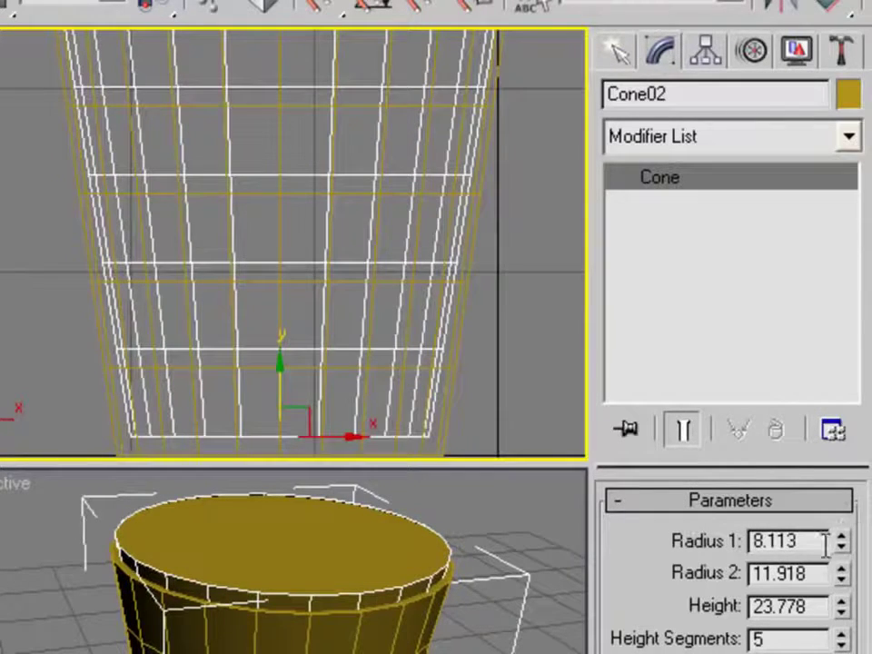
pyautogui.moveTo(841, 578)
pyautogui.mouseDown()
pyautogui.moveTo(843, 589)
pyautogui.moveTo(842, 574)
pyautogui.mouseUp()
pyautogui.moveTo(496, 384); pyautogui.dragTo(475, 315, button='middle')
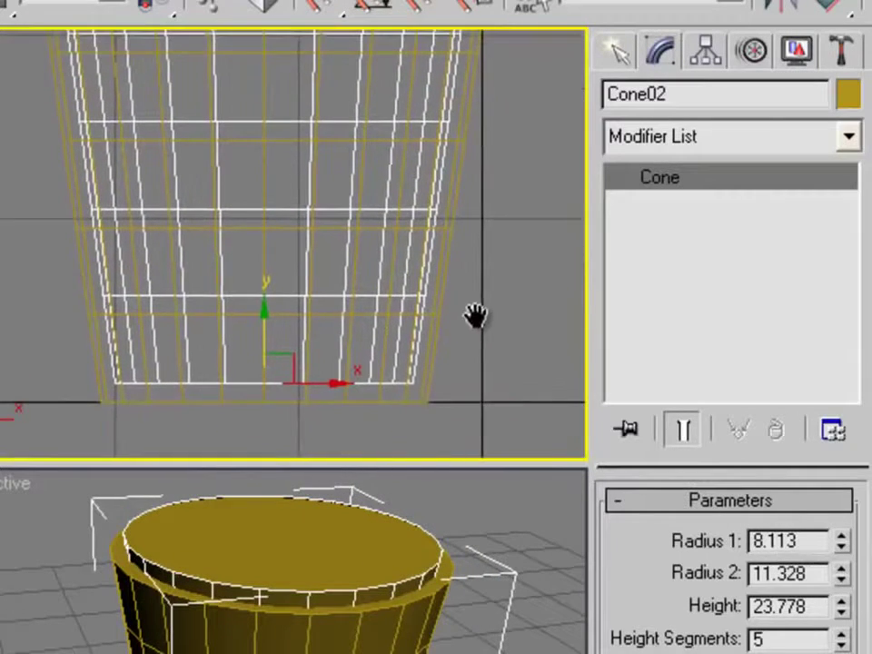
# Subtract the inner cone from the outer cone with the ProBoolean compound object to hollow out the cup
pyautogui.click(420, 398)
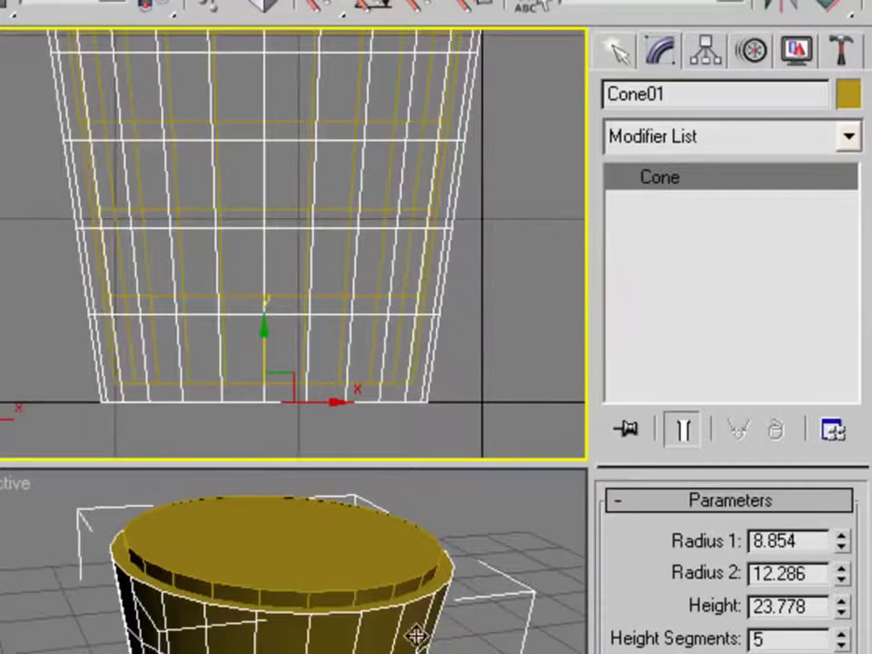
pyautogui.click(618, 65)
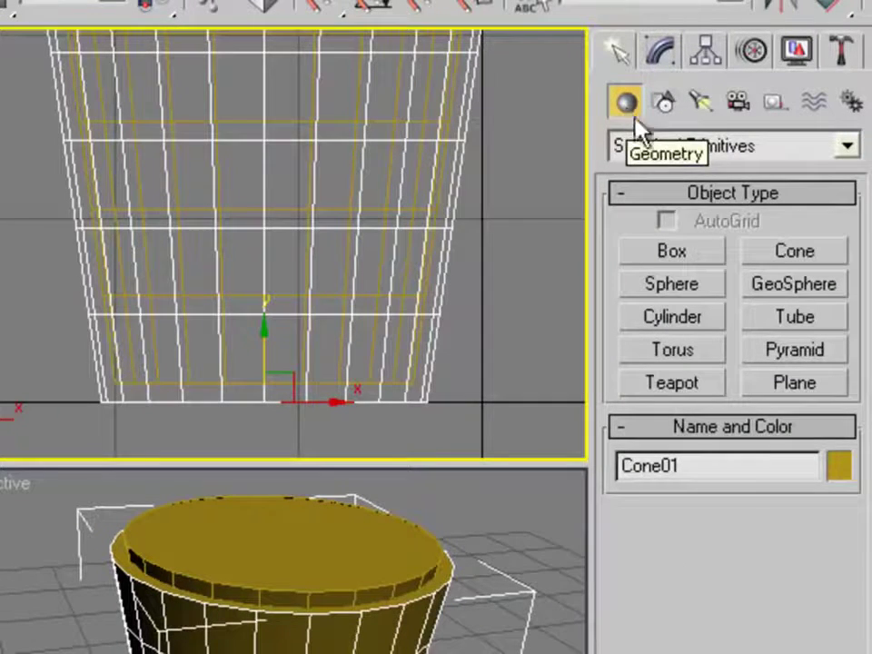
pyautogui.click(845, 148)
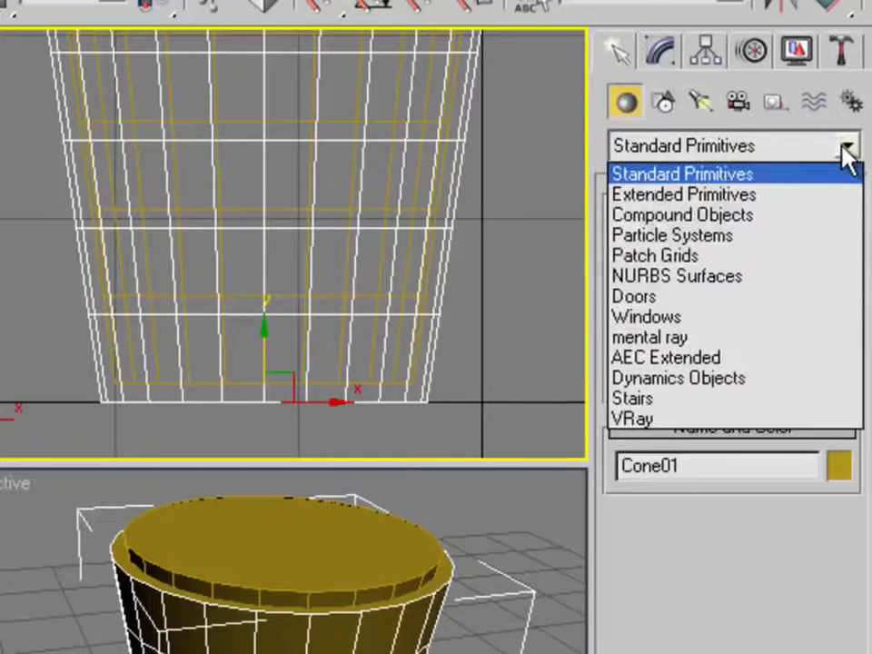
pyautogui.click(713, 217)
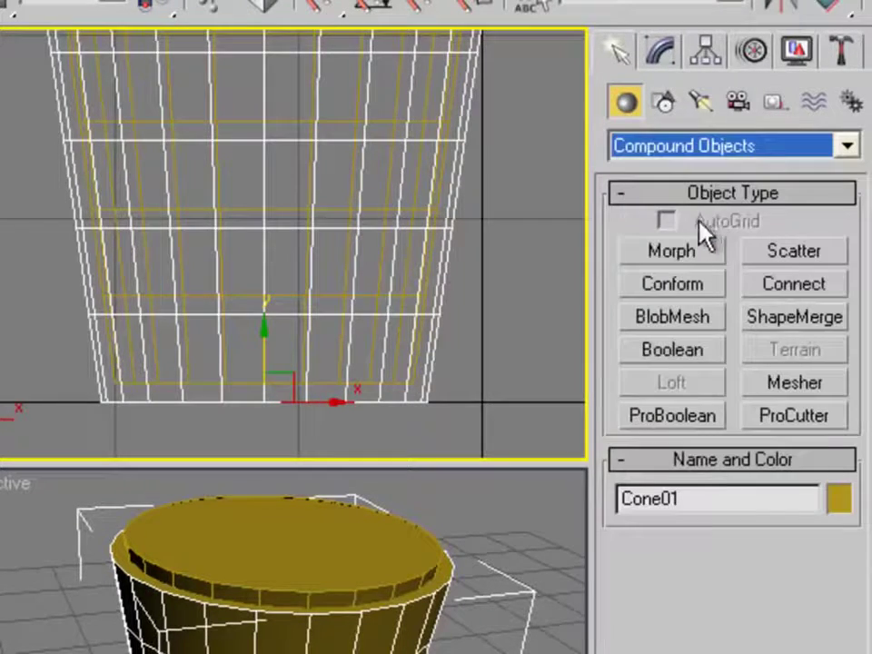
pyautogui.click(664, 419)
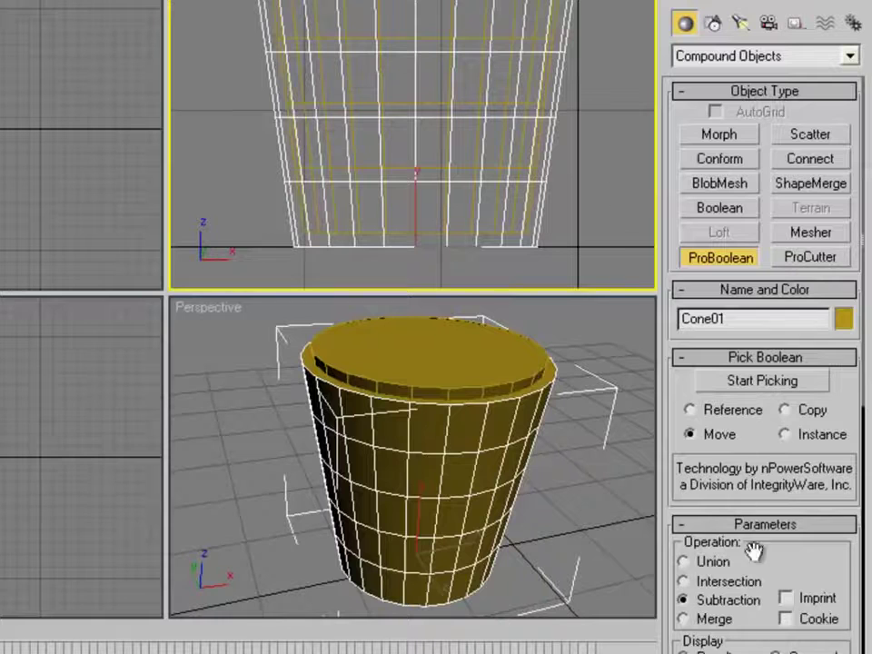
pyautogui.click(766, 384)
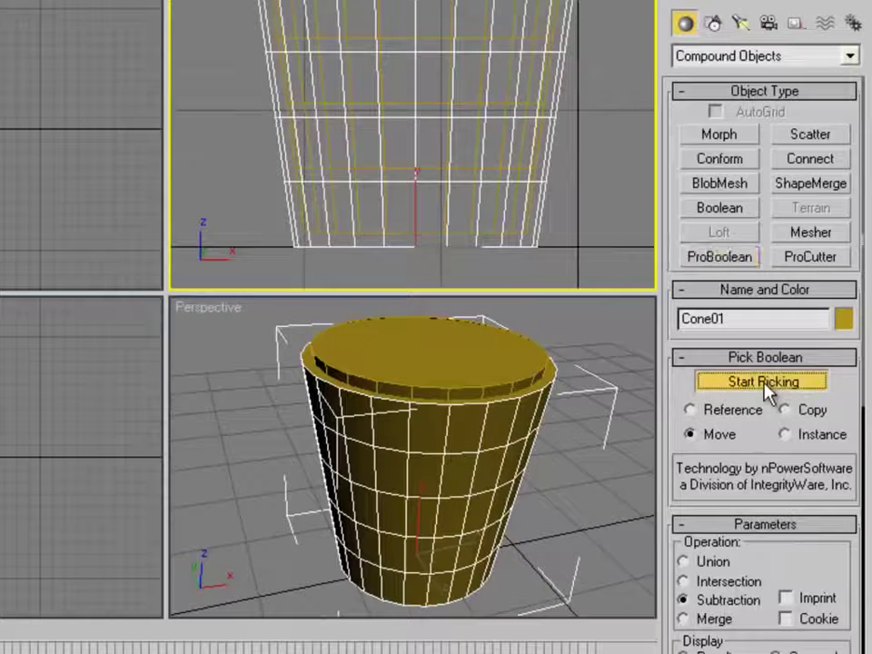
pyautogui.click(440, 357)
pyautogui.click(440, 356)
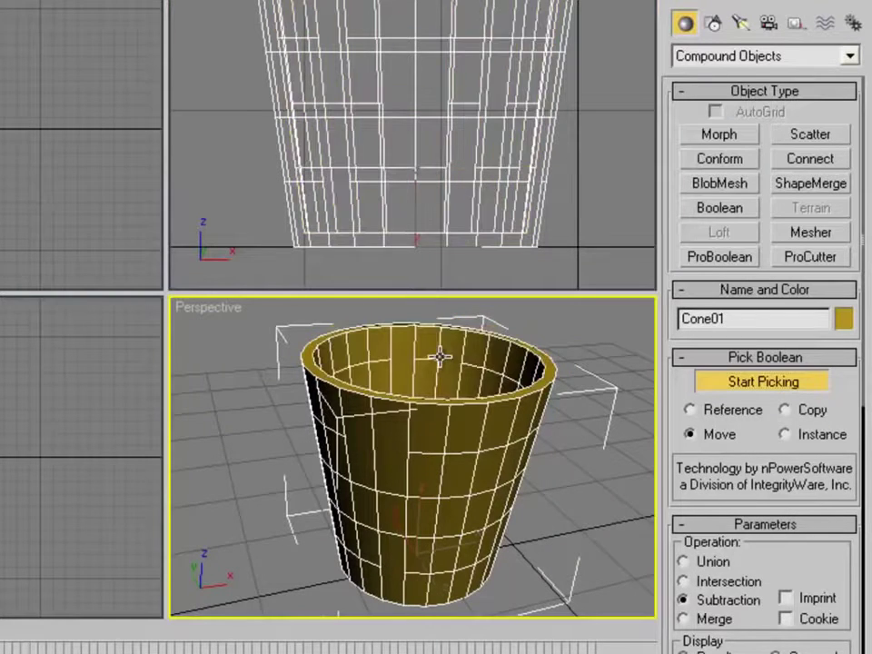
pyautogui.keyDown('alt'); pyautogui.moveTo(467, 437); pyautogui.dragTo(433, 433, button='middle'); pyautogui.keyUp('alt')
pyautogui.rightClick(438, 467)
pyautogui.scroll(-3, 449, 480)
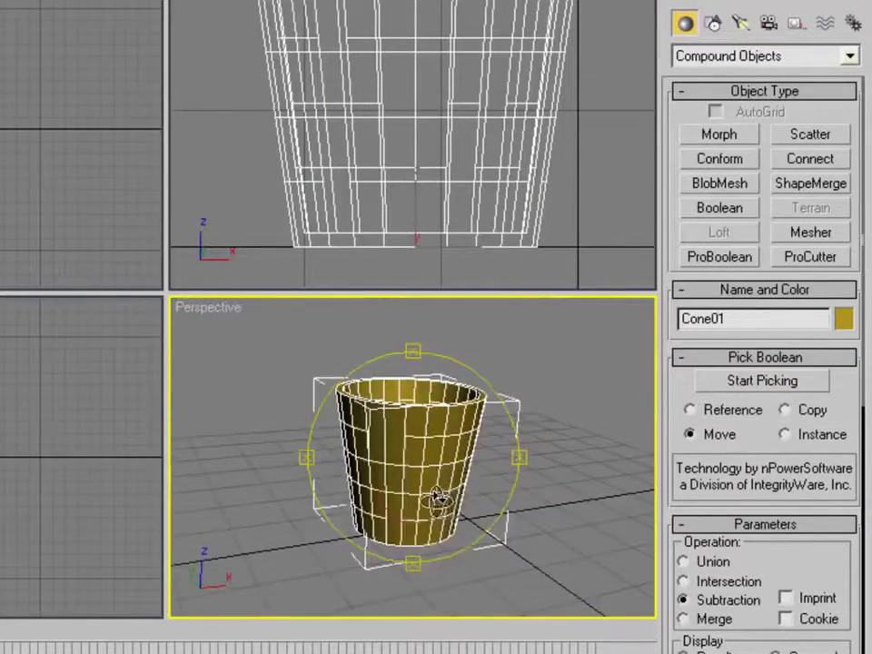
pyautogui.moveTo(382, 502); pyautogui.dragTo(466, 502, button='middle')
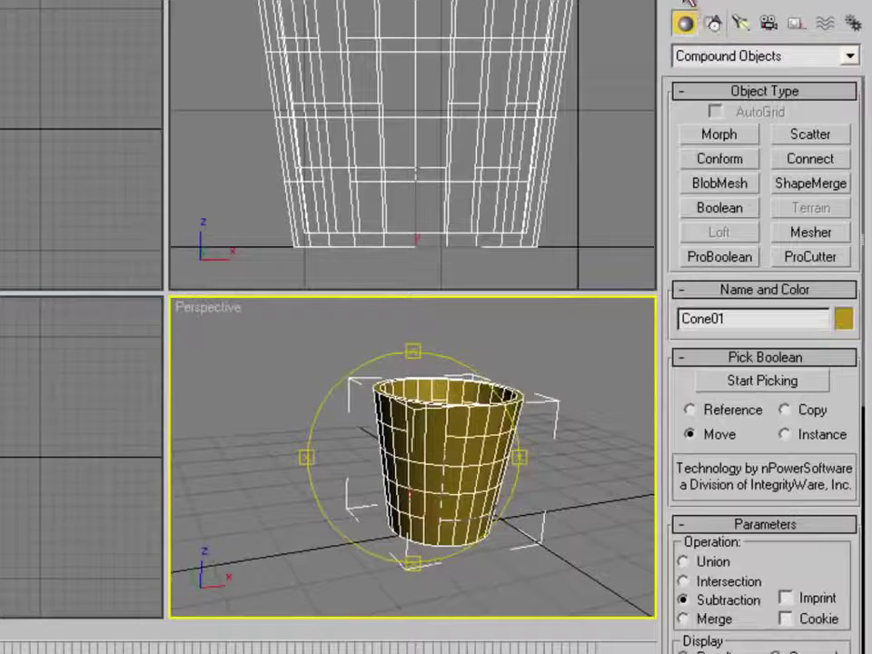
# Create a teapot primitive with a radius of about 41 behind the cup and set its segments to 10
pyautogui.moveTo(452, 473); pyautogui.dragTo(420, 463)
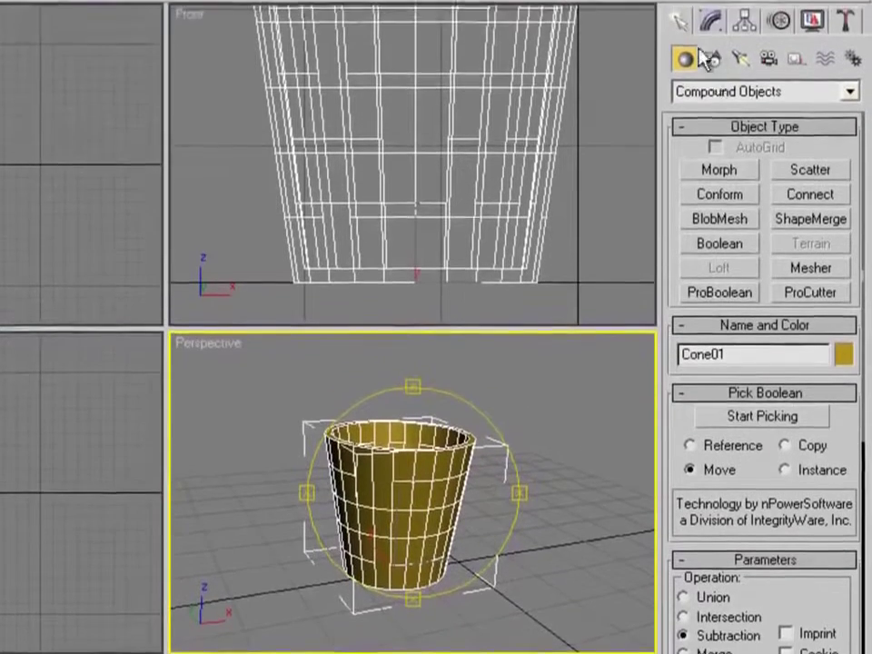
pyautogui.click(850, 91)
pyautogui.click(813, 111)
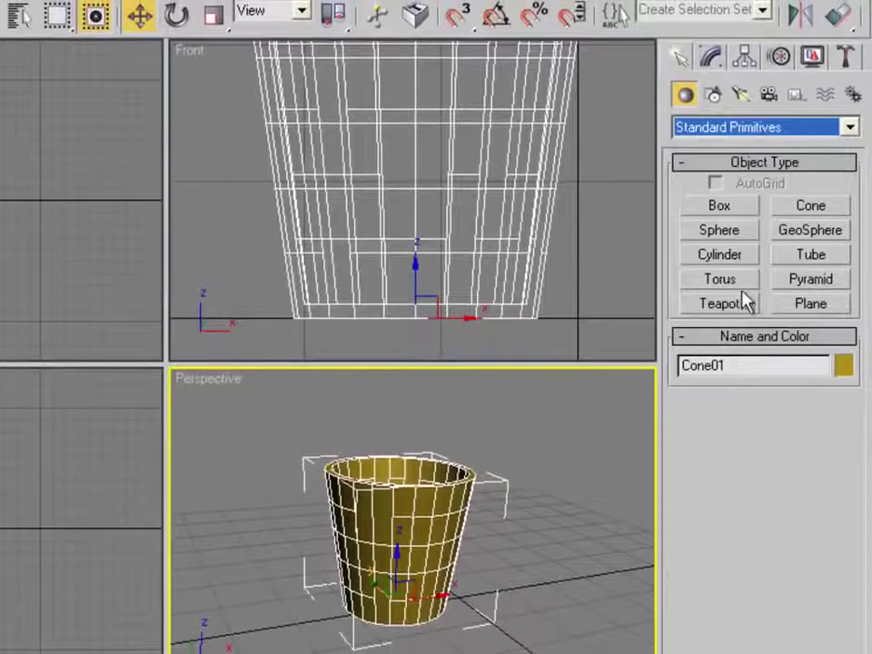
pyautogui.click(727, 306)
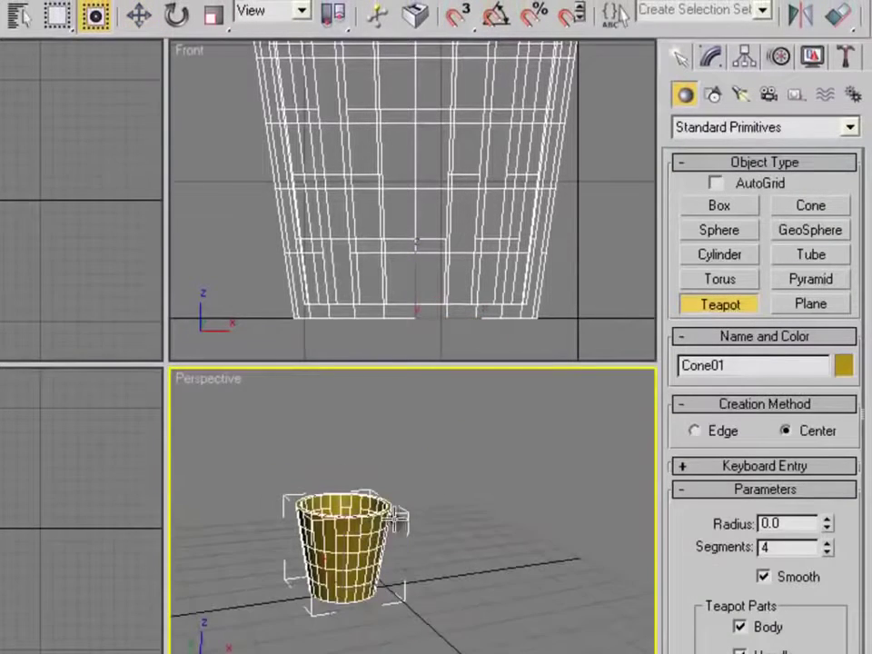
pyautogui.moveTo(430, 496); pyautogui.dragTo(476, 538)
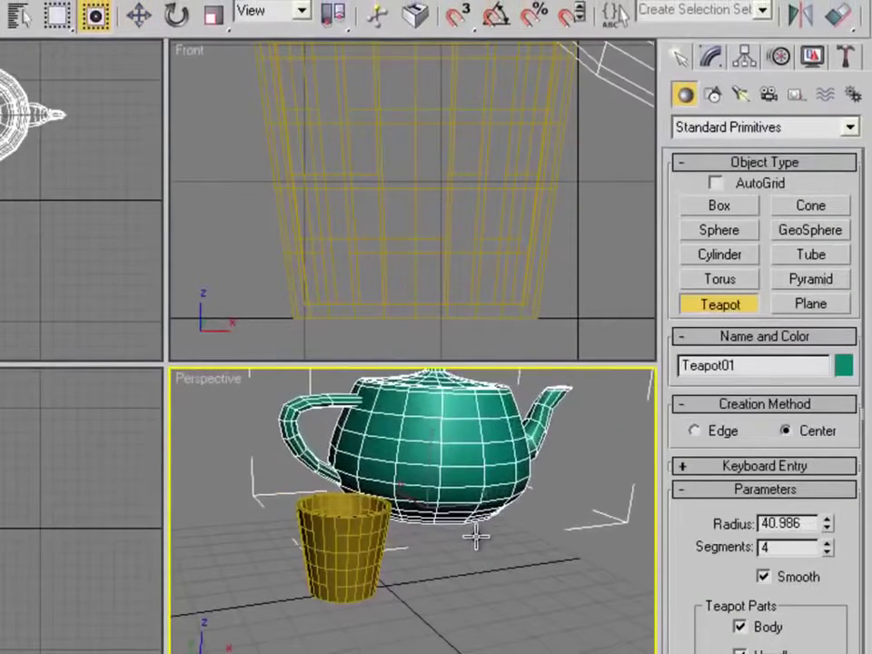
pyautogui.moveTo(465, 481); pyautogui.dragTo(433, 486, button='middle')
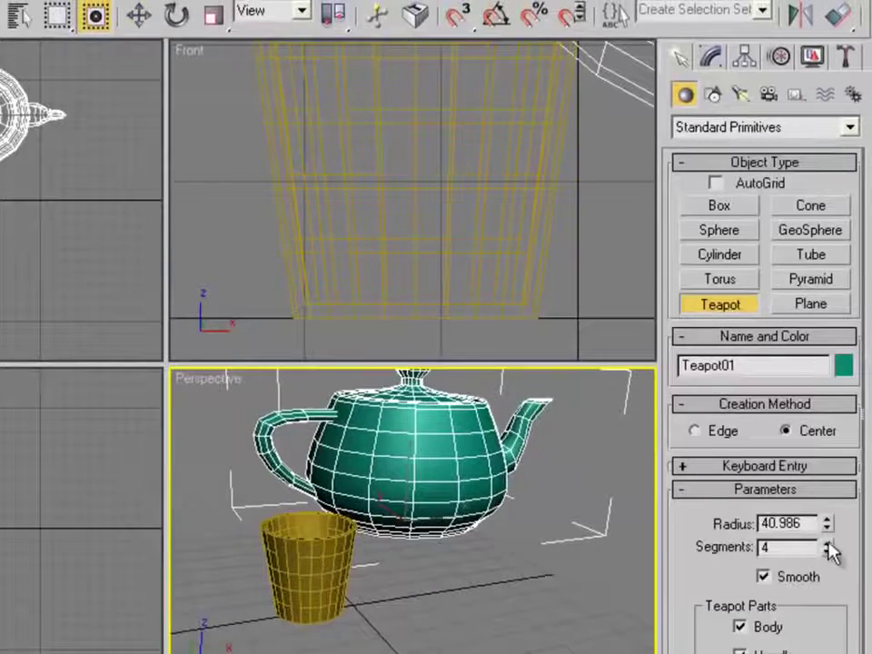
pyautogui.moveTo(829, 548); pyautogui.dragTo(795, 479)
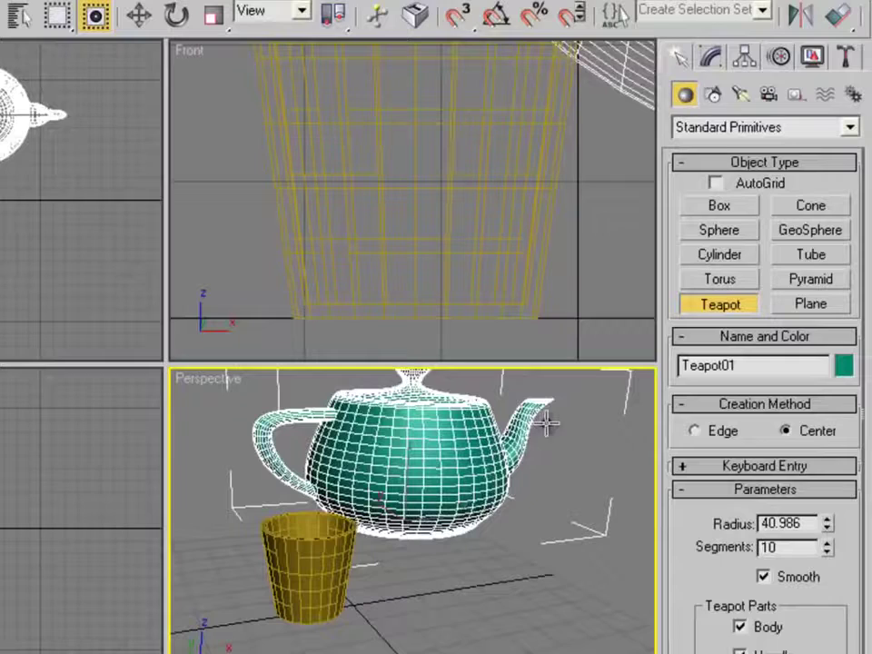
# Create a ground plane about 338 long and 310 wide around the cup and teapot
pyautogui.click(812, 305)
pyautogui.scroll(-4, 273, 623)
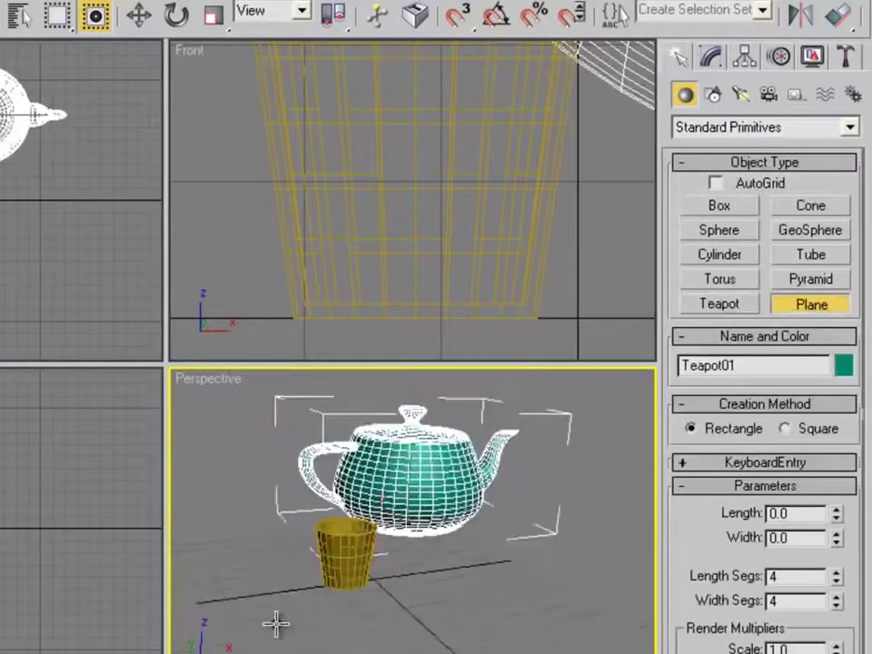
pyautogui.moveTo(195, 503); pyautogui.dragTo(526, 632)
pyautogui.moveTo(527, 632); pyautogui.dragTo(501, 568, button='middle')
pyautogui.scroll(-4, 500, 568)
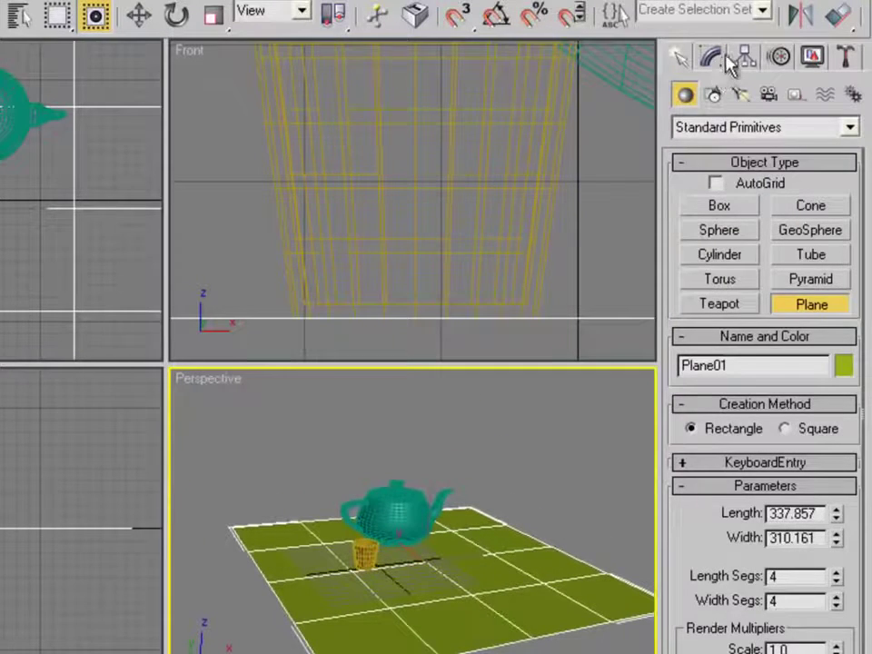
# Shift the plane back beneath the cup and teapot and raise it slightly to about Z 1.239
pyautogui.press('w')
pyautogui.moveTo(412, 560); pyautogui.dragTo(387, 545)
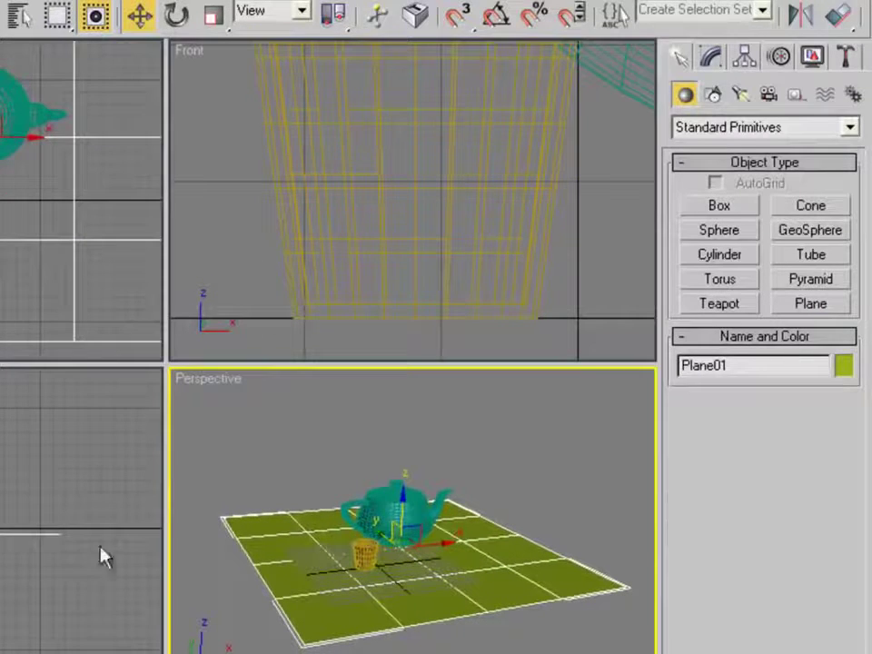
pyautogui.rightClick(82, 454)
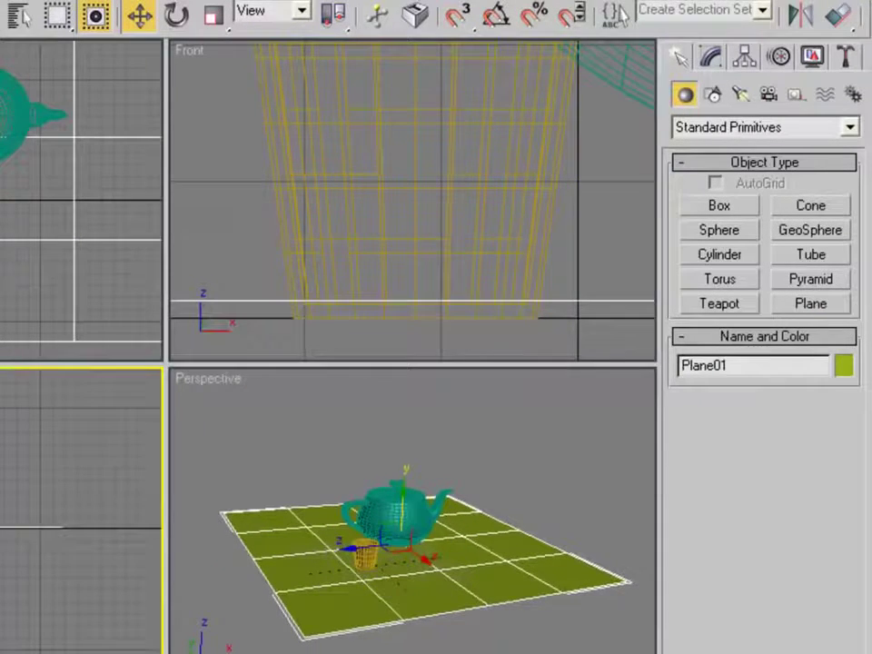
pyautogui.scroll(6, 419, 623)
pyautogui.moveTo(419, 624); pyautogui.dragTo(488, 600, button='middle')
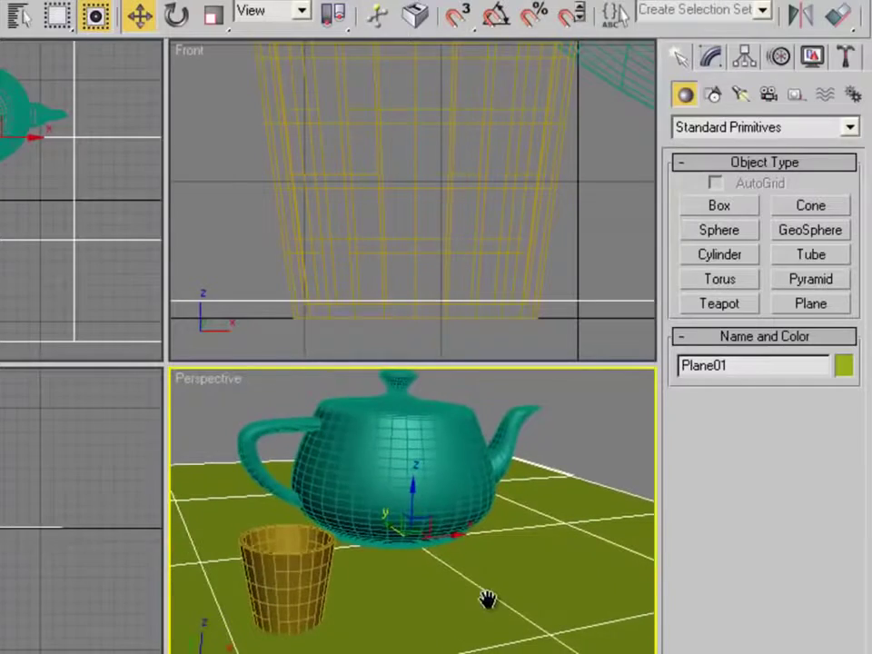
# Set the 07 - Default material's specular level to 29 and glossiness to 0, and assign it to the cup
pyautogui.press('m')
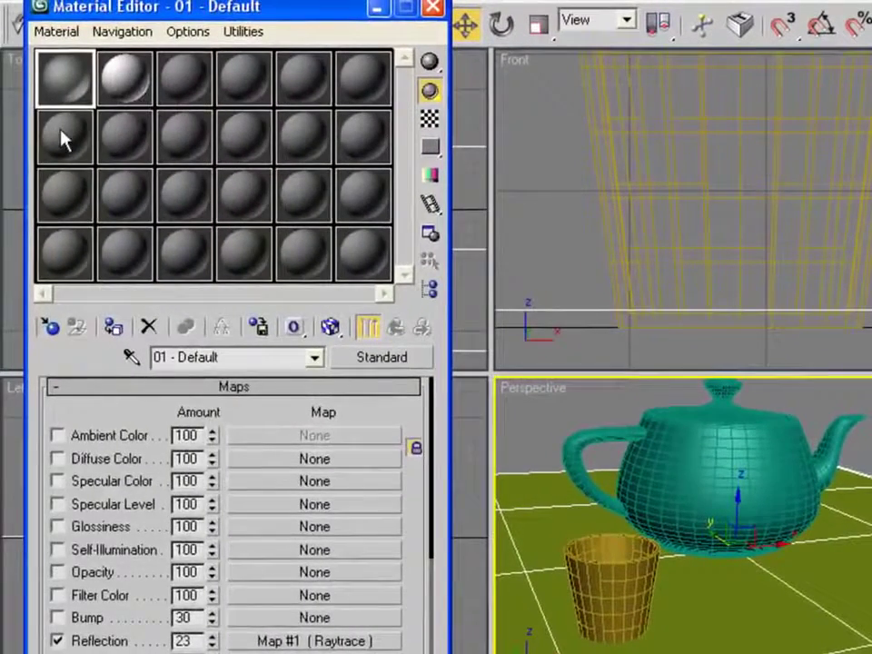
pyautogui.click(64, 138)
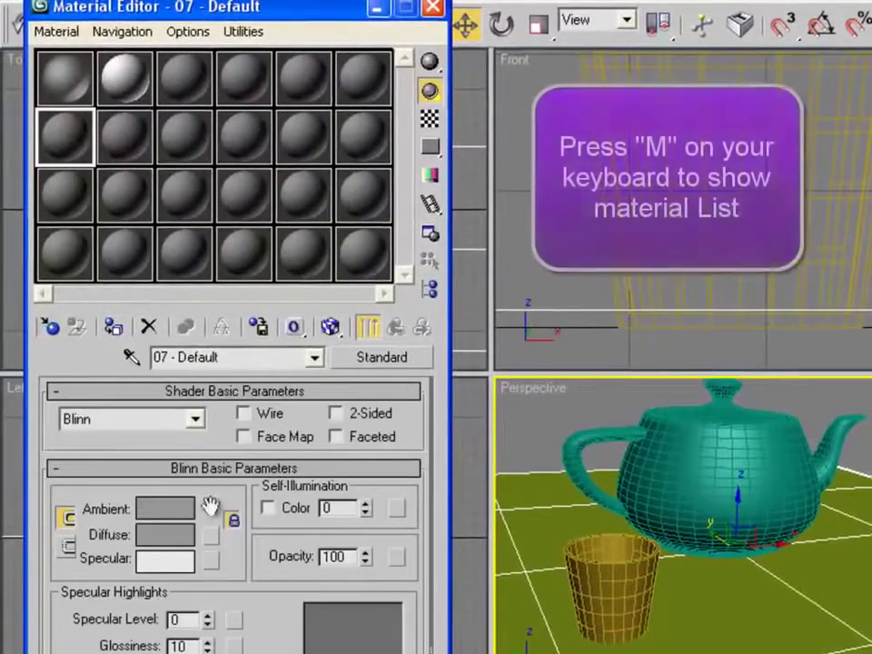
pyautogui.moveTo(208, 619); pyautogui.dragTo(208, 568)
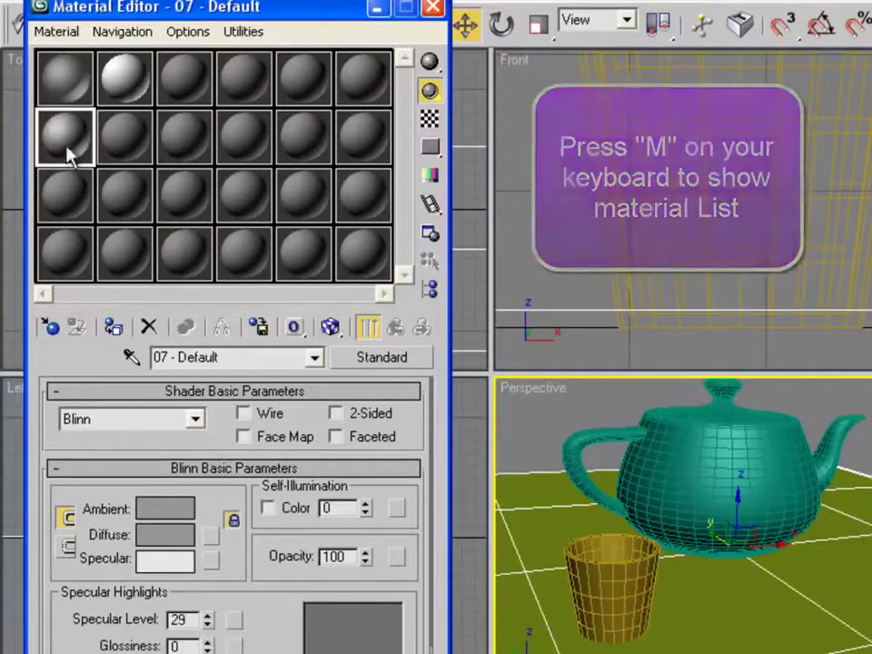
pyautogui.moveTo(72, 152); pyautogui.dragTo(609, 601)
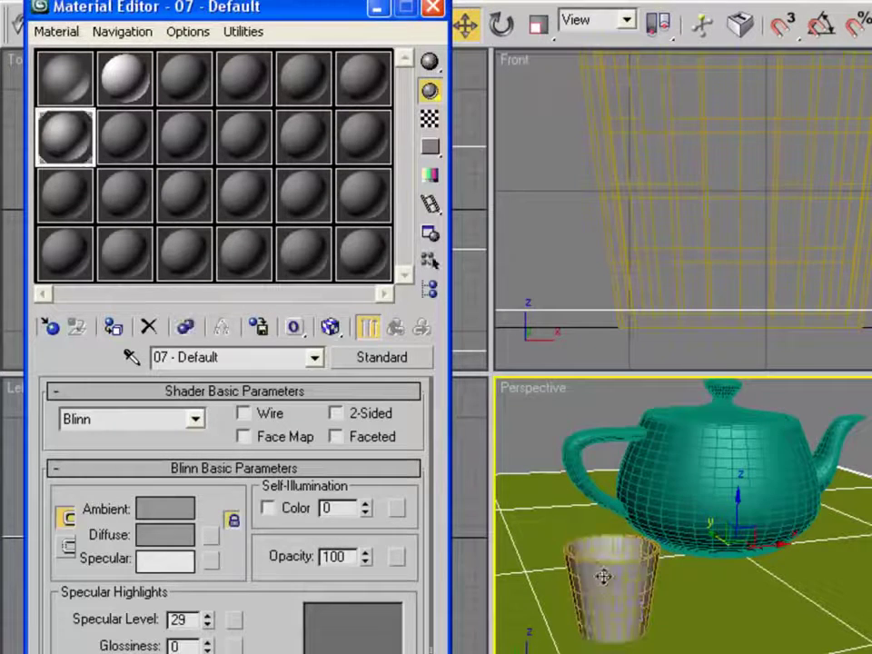
# Lower the cup material's opacity to 60 and test-render the perspective view
pyautogui.moveTo(362, 559); pyautogui.dragTo(374, 610)
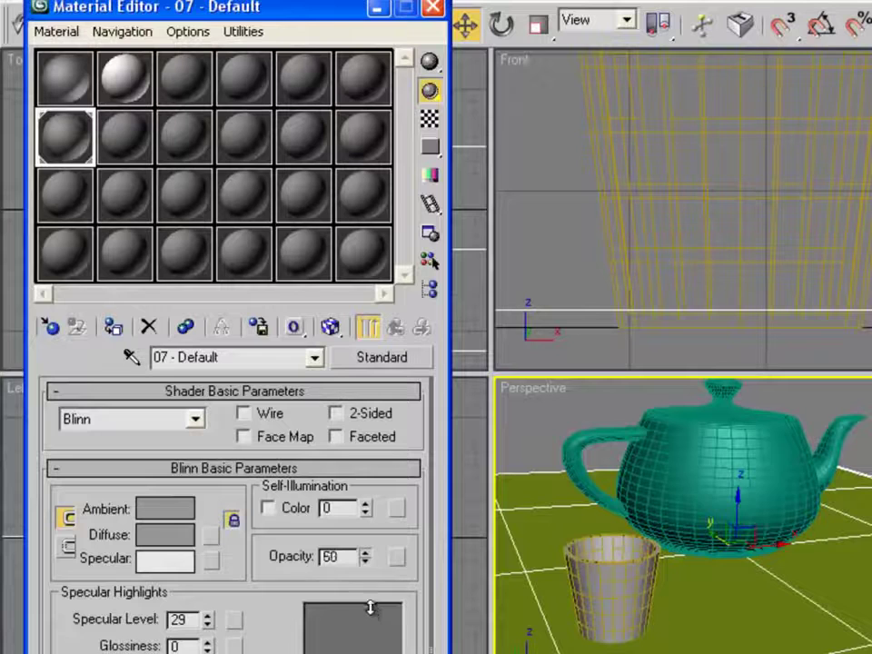
pyautogui.hotkey('shift', 'q')
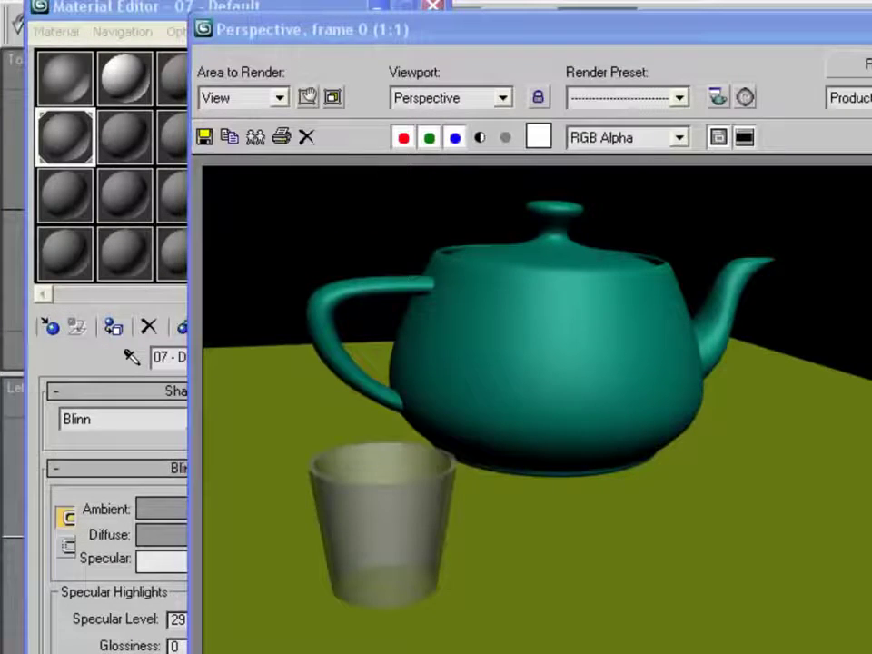
pyautogui.hotkey('alt', 'F4')
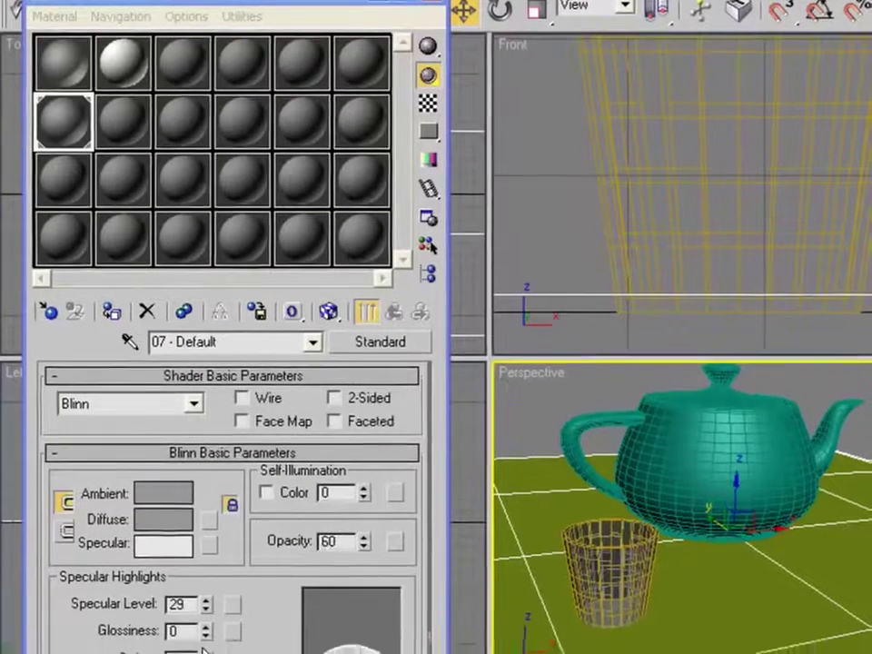
# Add a Raytrace map to the cup material's refraction with an amount of 29 and test-render the perspective view
pyautogui.click(164, 574)
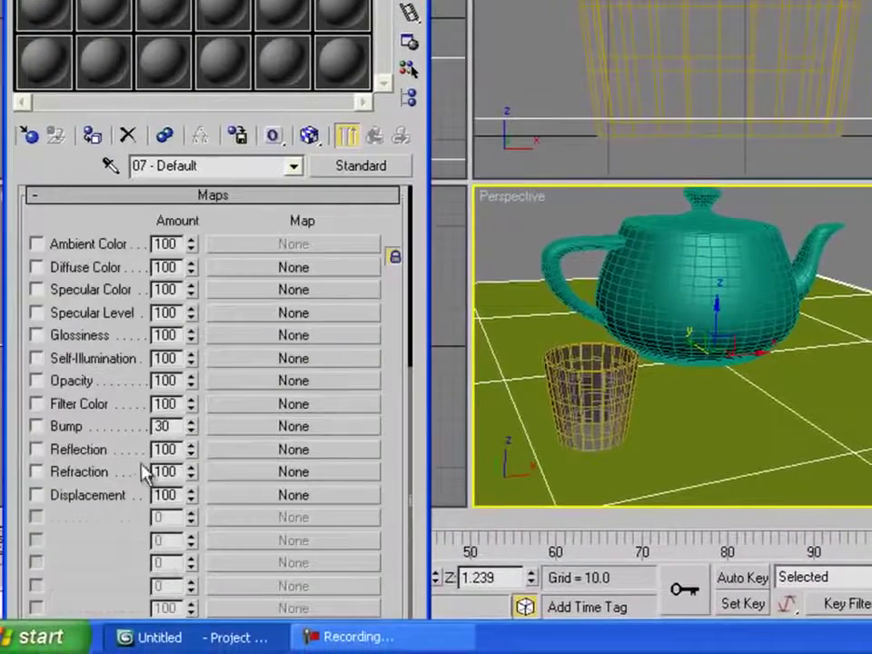
pyautogui.click(88, 449)
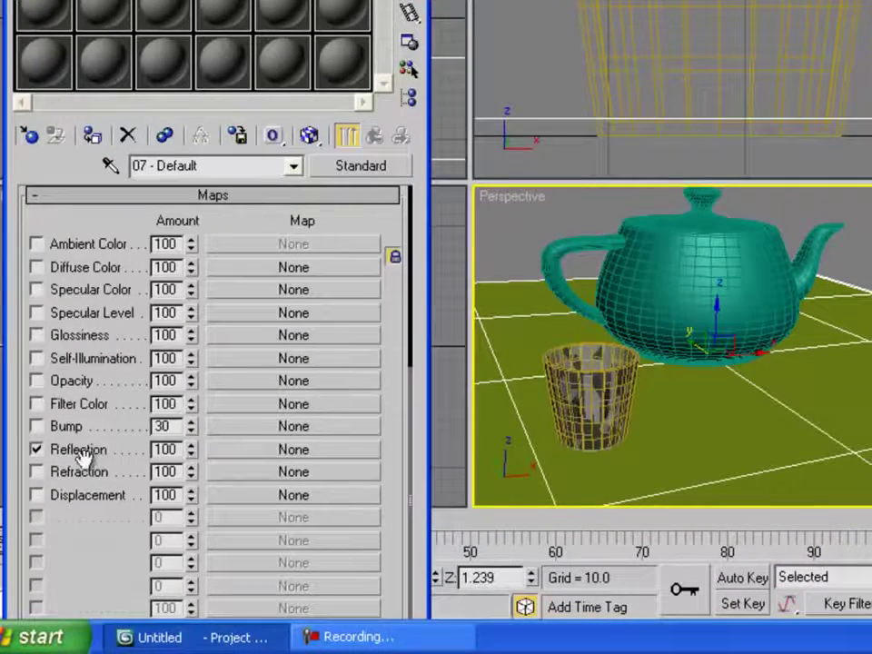
pyautogui.click(82, 450)
pyautogui.click(73, 472)
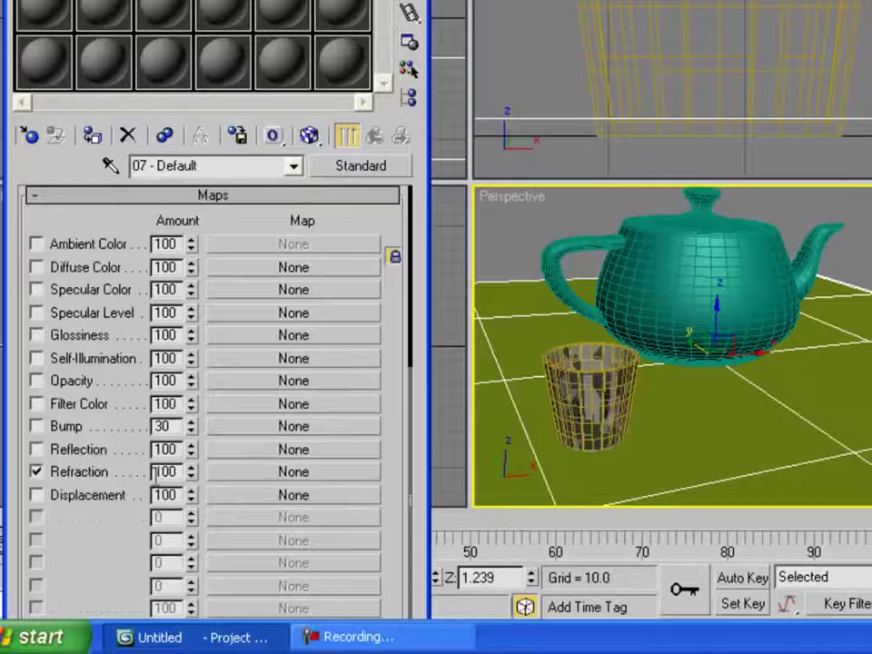
pyautogui.click(235, 475)
pyautogui.doubleClick(621, 370)
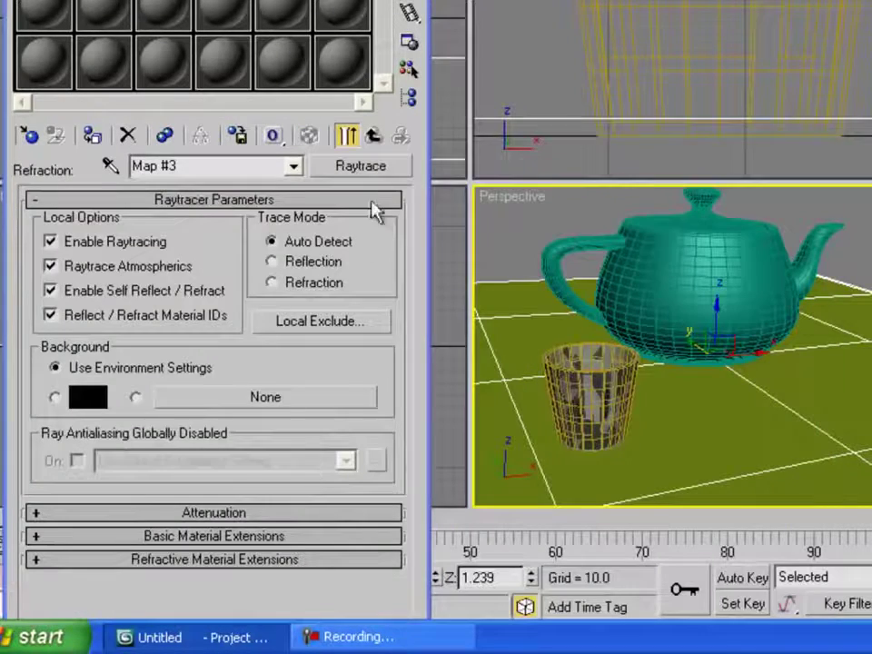
pyautogui.click(374, 135)
pyautogui.moveTo(190, 476); pyautogui.dragTo(197, 558)
pyautogui.press('F9')
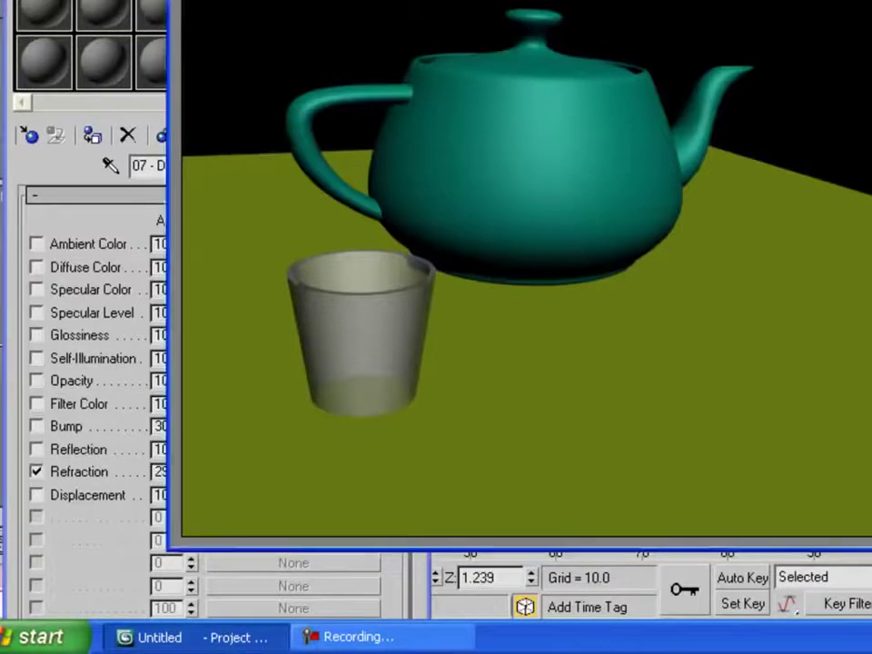
pyautogui.click(870, 3)
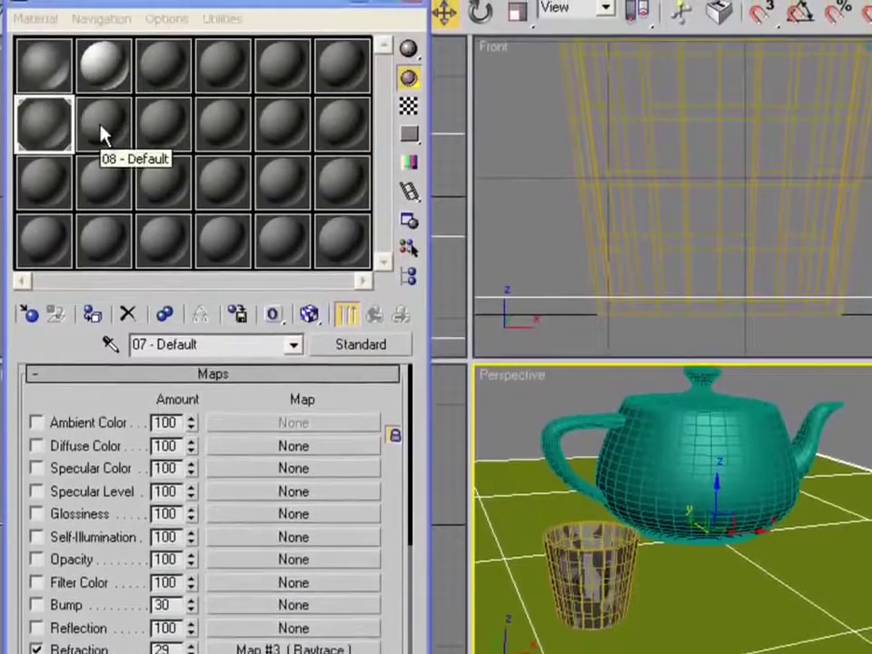
# Give the 08 - Default material a saturated blue diffuse color, specular level 79 and glossiness 6
pyautogui.click(102, 108)
pyautogui.click(177, 524)
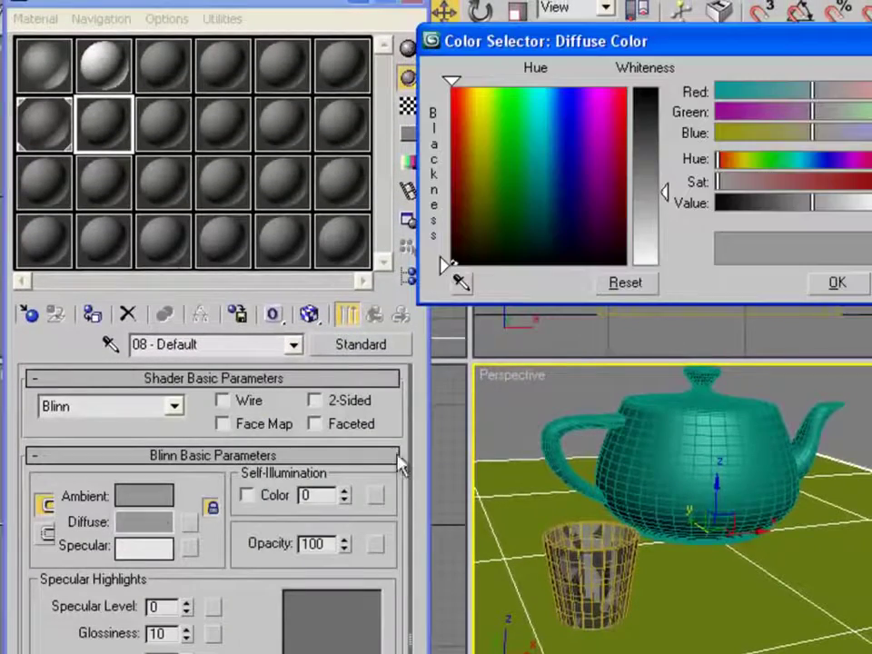
pyautogui.click(571, 101)
pyautogui.moveTo(662, 189); pyautogui.dragTo(660, 91)
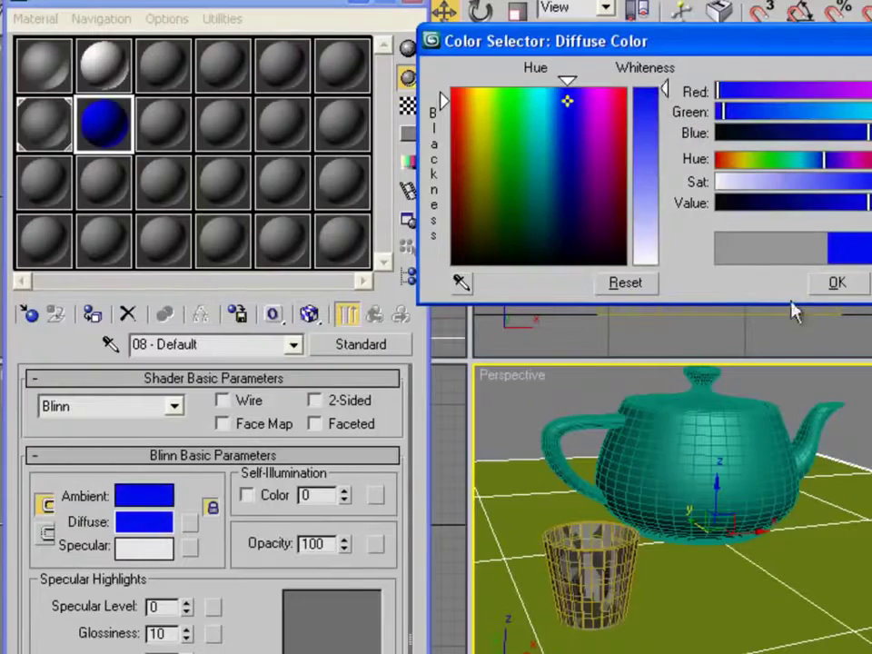
pyautogui.click(837, 283)
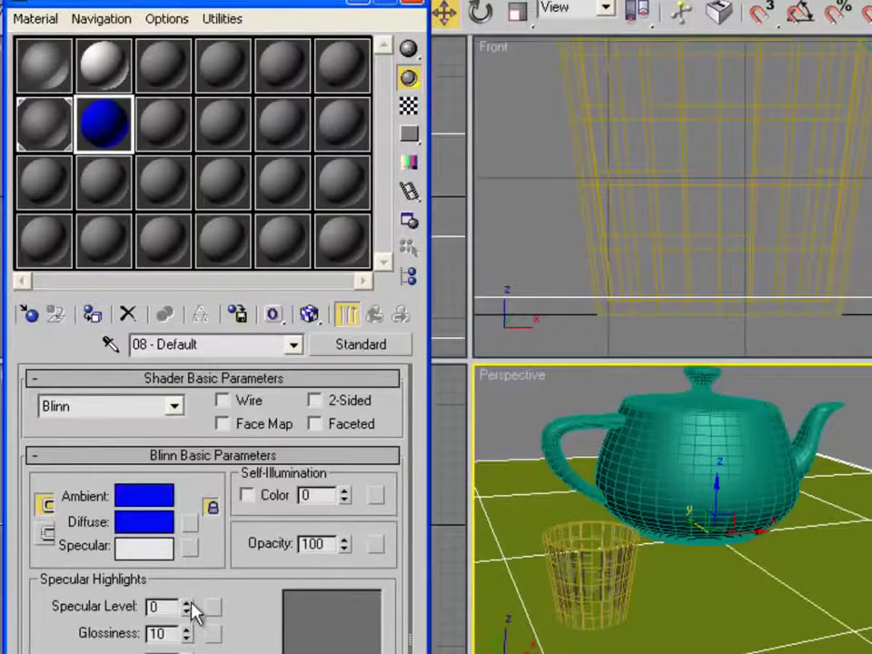
pyautogui.moveTo(192, 614); pyautogui.dragTo(194, 537)
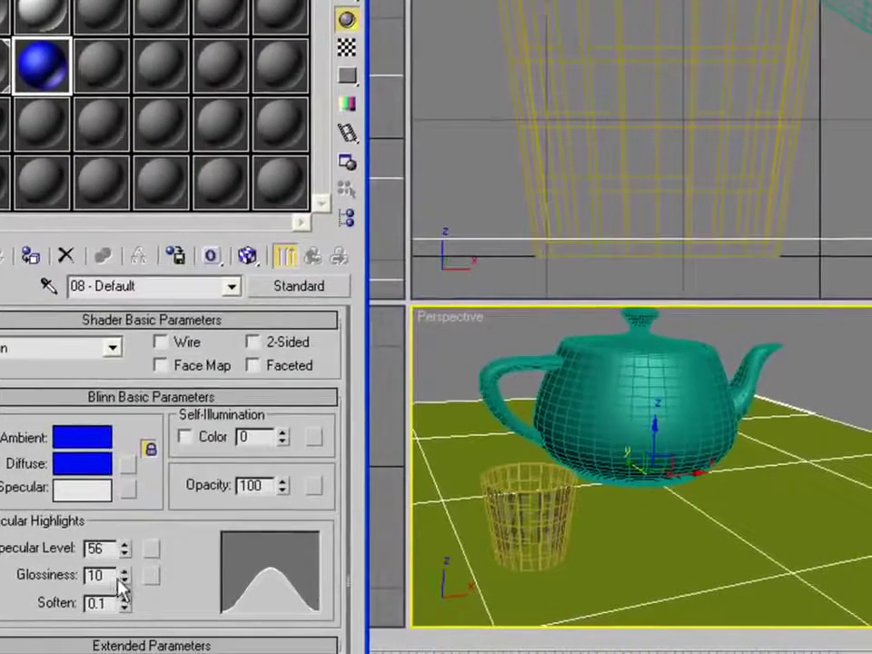
pyautogui.moveTo(124, 576); pyautogui.dragTo(125, 518)
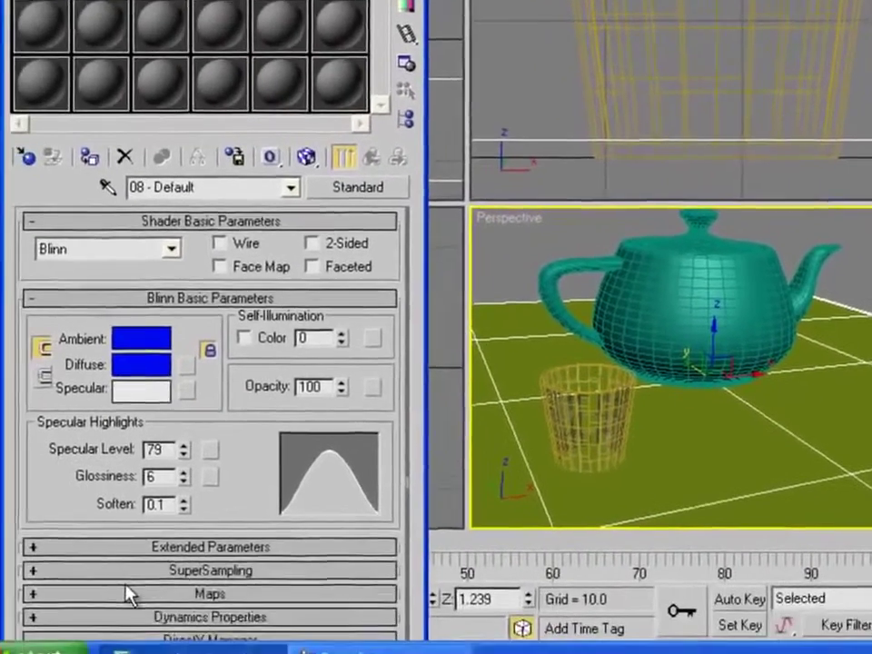
# Add a Raytrace map to the blue material's reflection and set its amount to 48
pyautogui.click(128, 593)
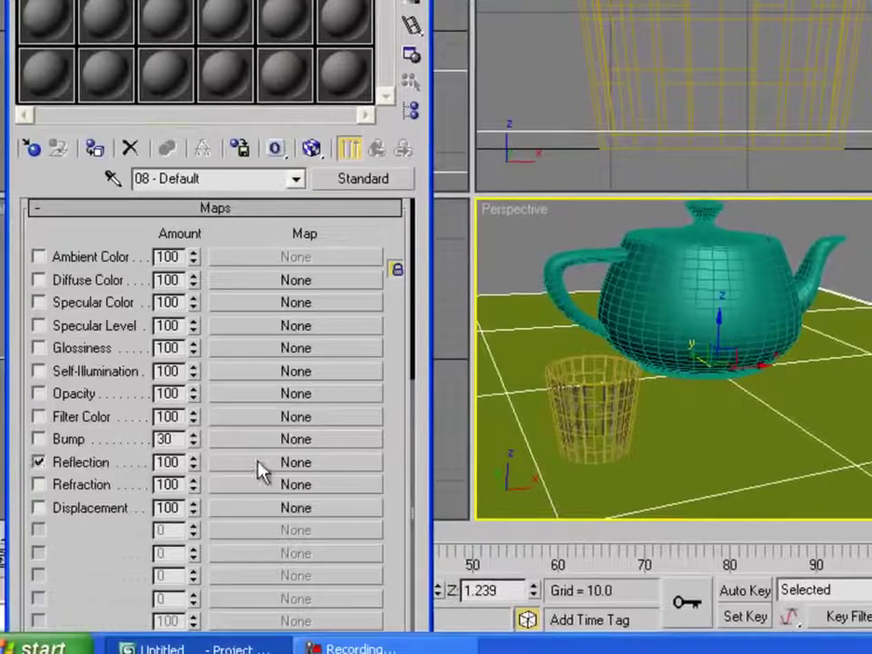
pyautogui.click(259, 462)
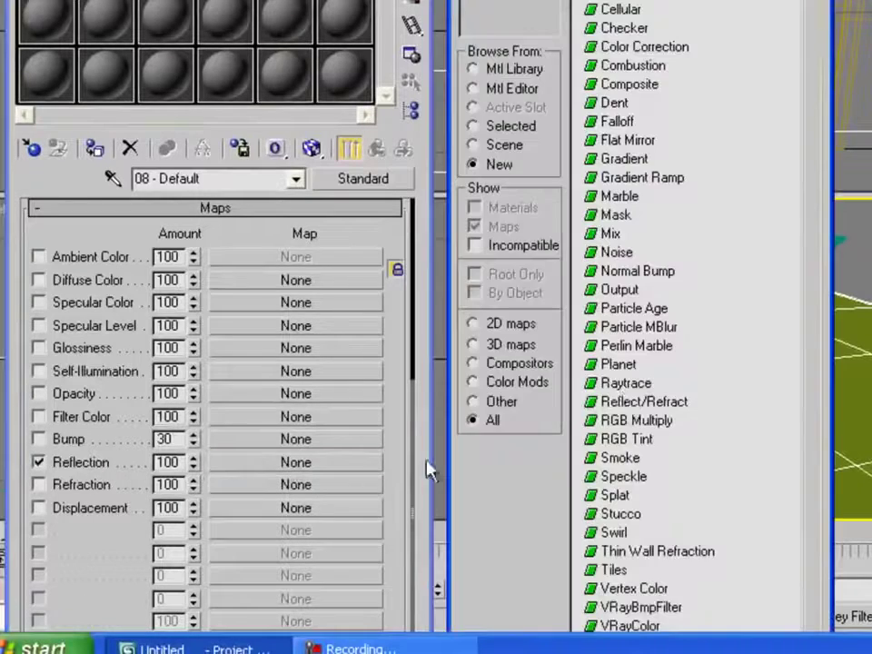
pyautogui.doubleClick(625, 384)
pyautogui.click(377, 148)
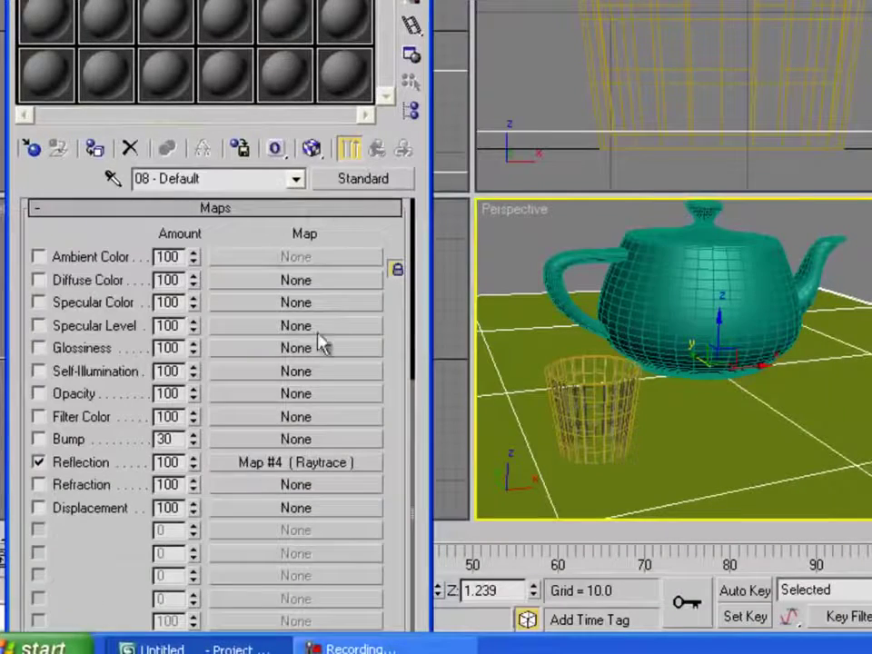
pyautogui.click(193, 468)
pyautogui.moveTo(193, 467); pyautogui.dragTo(195, 523)
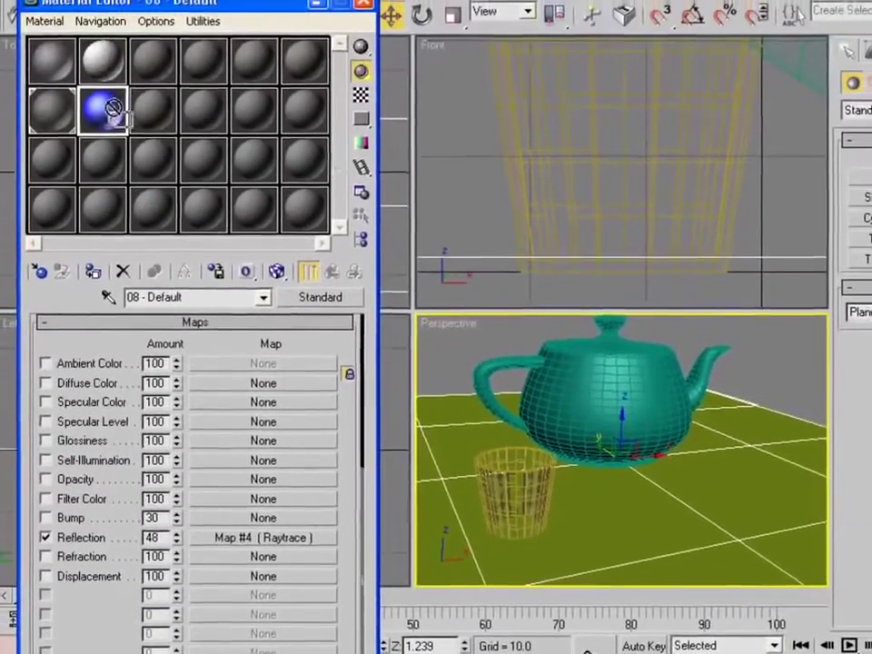
# Assign the blue material to the teapot and test-render the perspective view
pyautogui.moveTo(110, 113); pyautogui.dragTo(727, 303)
pyautogui.hotkey('shift', 'q')
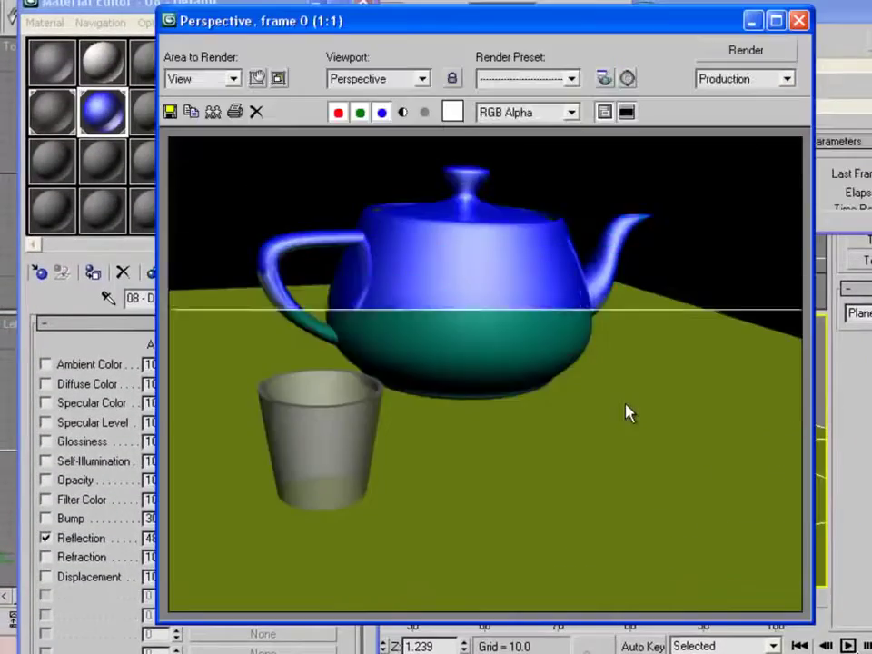
pyautogui.click(798, 20)
# Choose the unused 09 - Default material and start a Bitmap map for its diffuse color
pyautogui.click(148, 125)
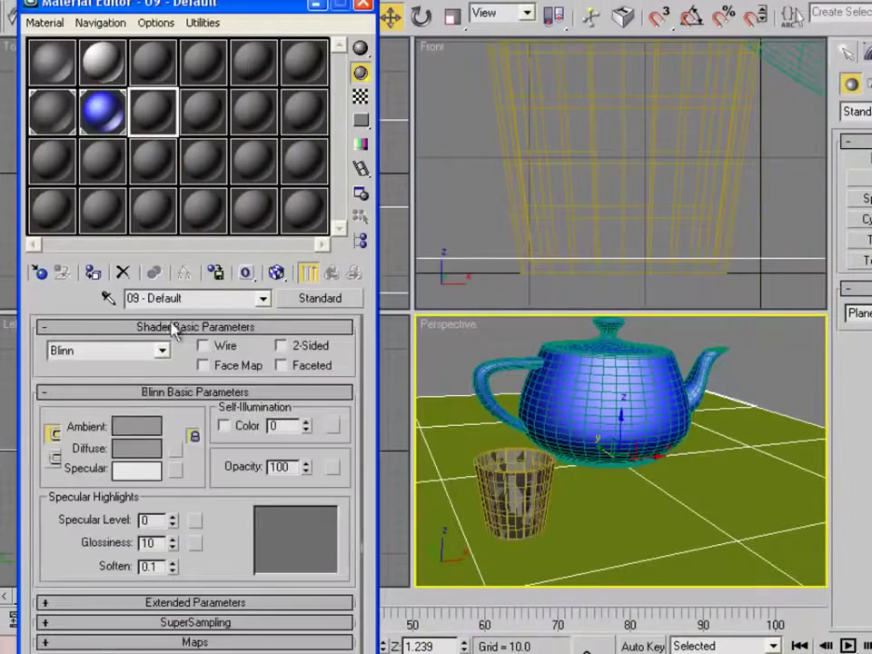
pyautogui.click(177, 450)
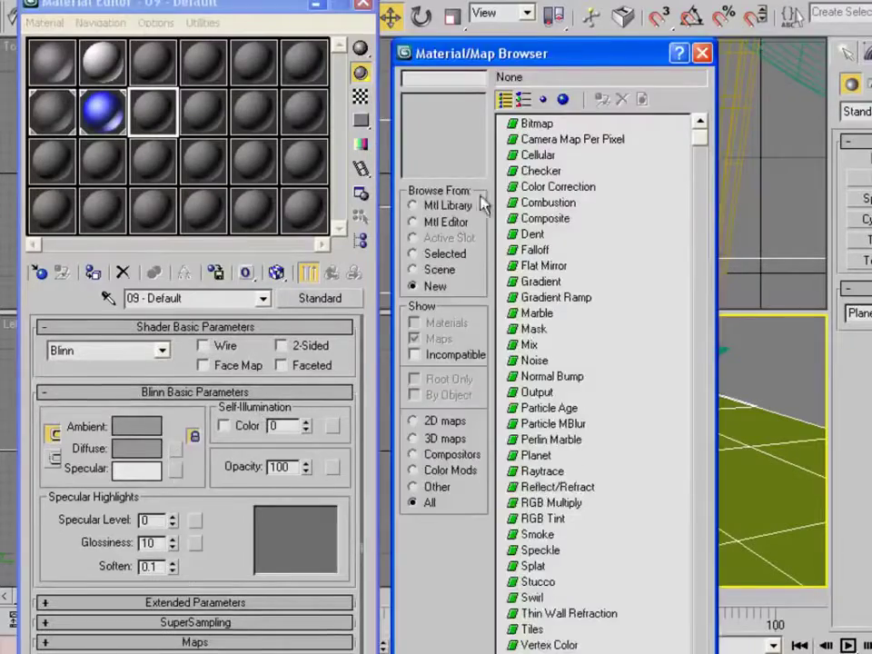
pyautogui.doubleClick(672, 136)
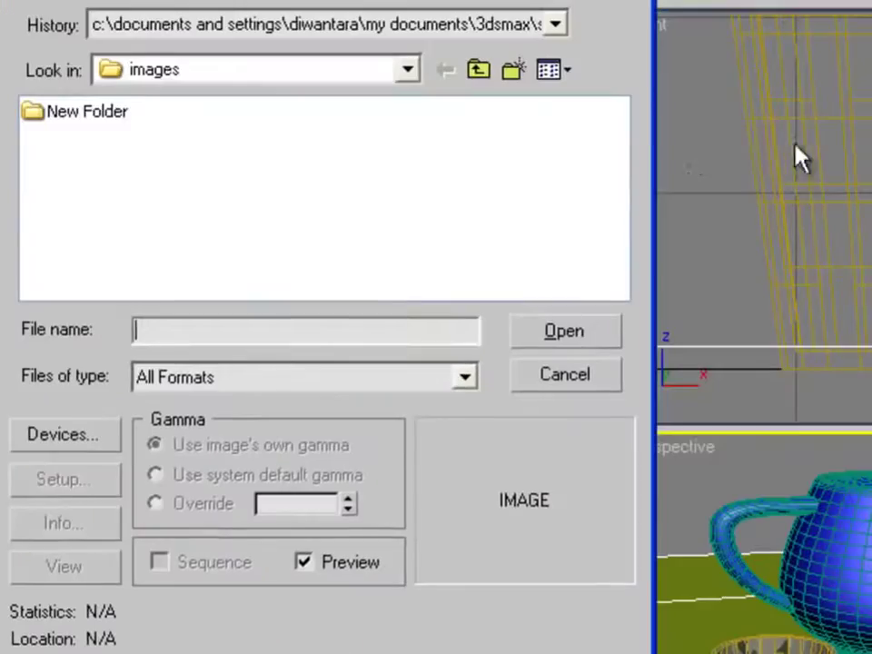
# Browse to the maps folder of 3ds Max 2009 under Program Files\Autodesk on drive C: and display its contents as thumbnails
pyautogui.click(491, 76)
pyautogui.click(491, 77)
pyautogui.doubleClick(91, 136)
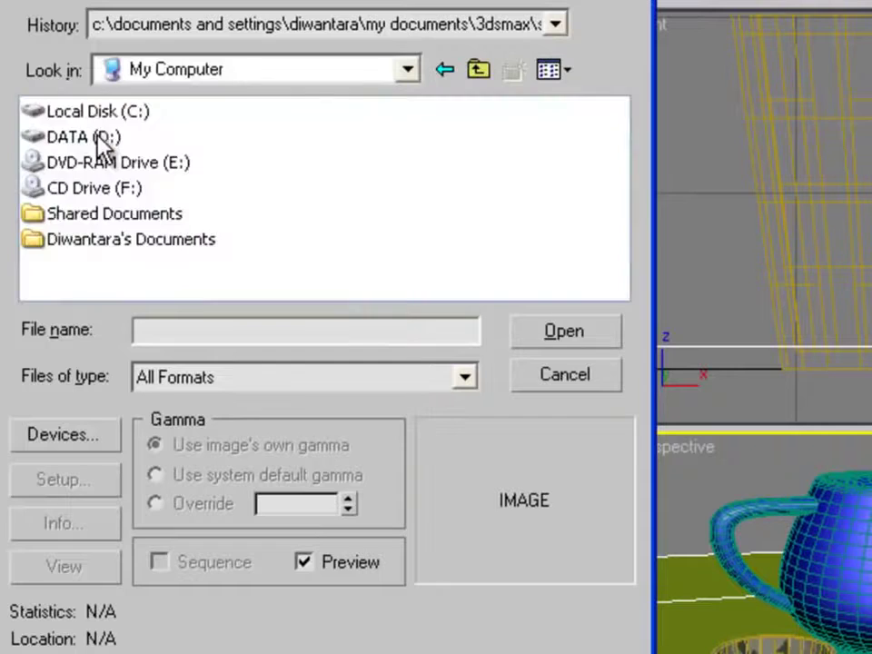
pyautogui.doubleClick(102, 115)
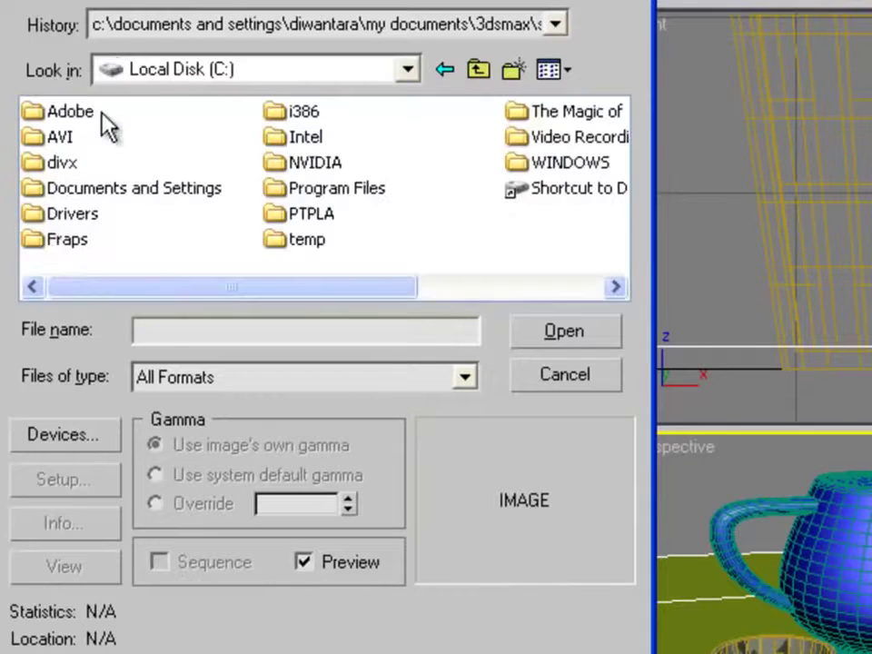
pyautogui.doubleClick(333, 191)
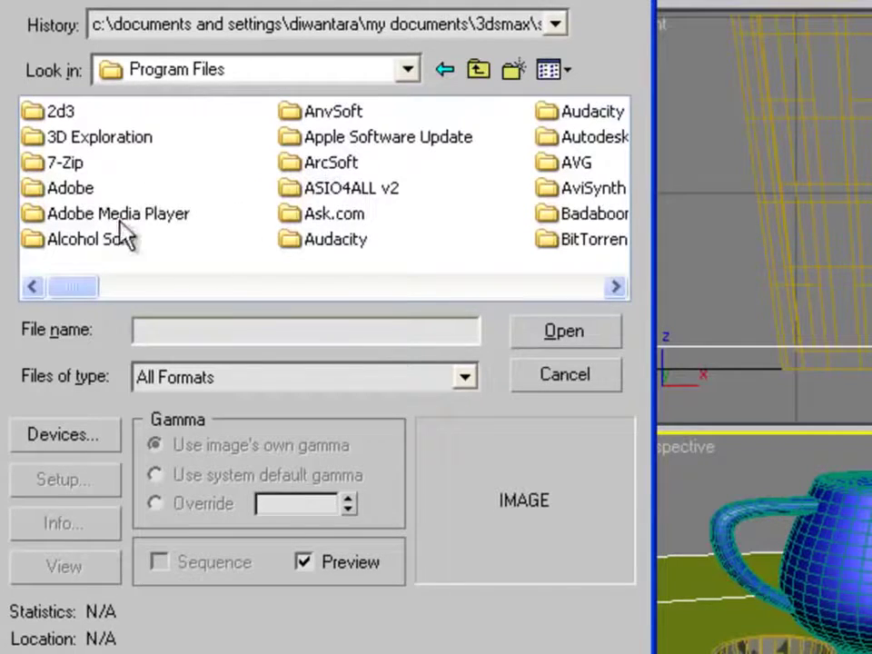
pyautogui.doubleClick(591, 135)
pyautogui.doubleClick(117, 112)
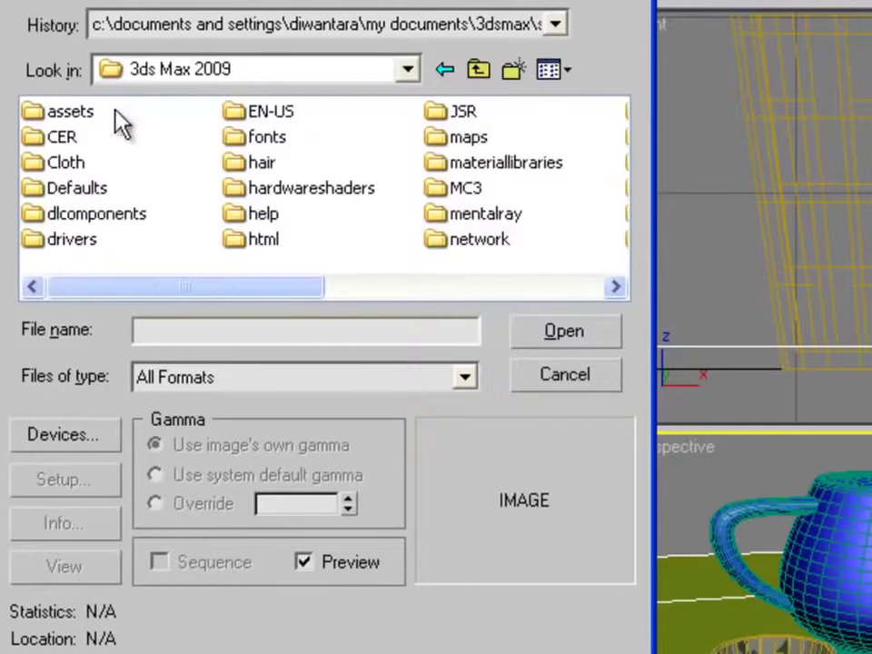
pyautogui.doubleClick(437, 139)
pyautogui.click(549, 72)
pyautogui.click(568, 108)
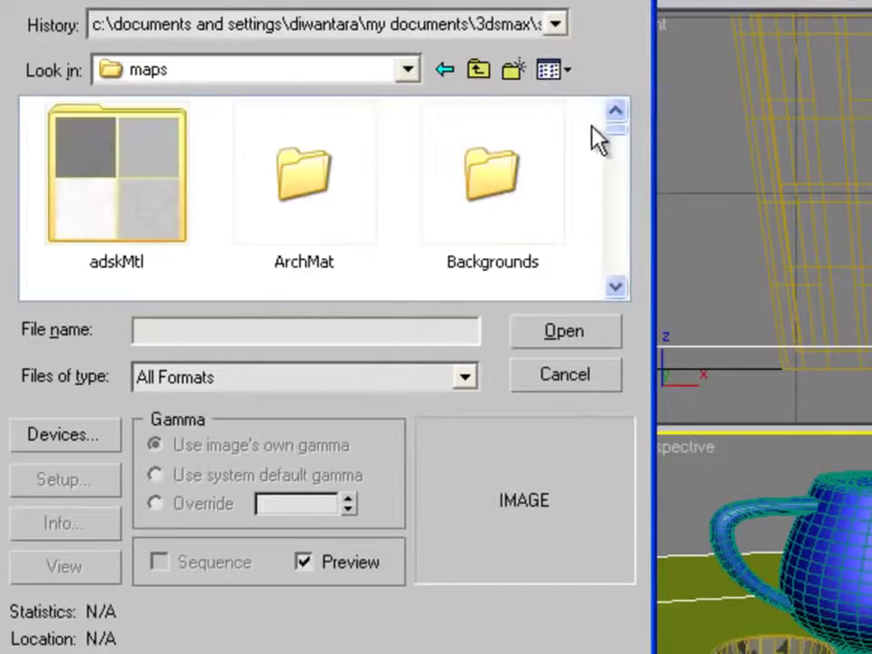
# Load the wood texture Woods&Plastics.FinishCarpentry.Lacquer.jpg from the ArchMat folder as the diffuse bitmap
pyautogui.doubleClick(325, 241)
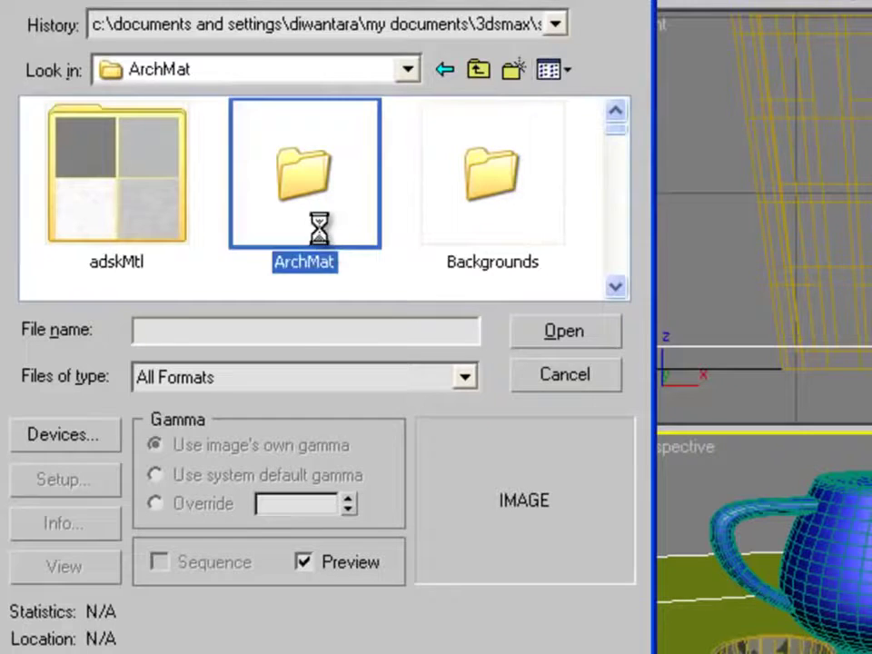
pyautogui.click(624, 186)
pyautogui.click(623, 208)
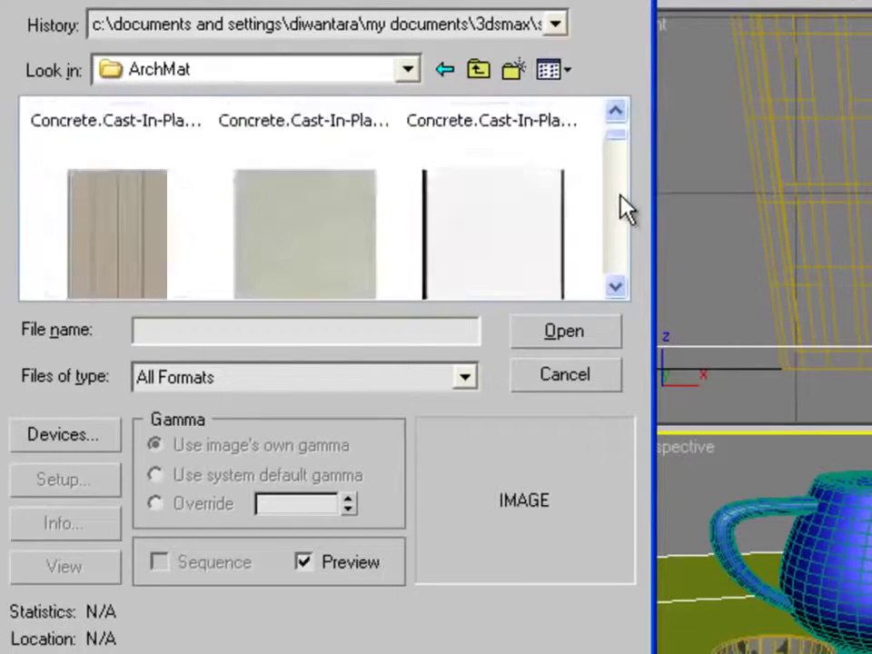
pyautogui.click(623, 208)
pyautogui.click(618, 168)
pyautogui.moveTo(611, 153); pyautogui.dragTo(619, 276)
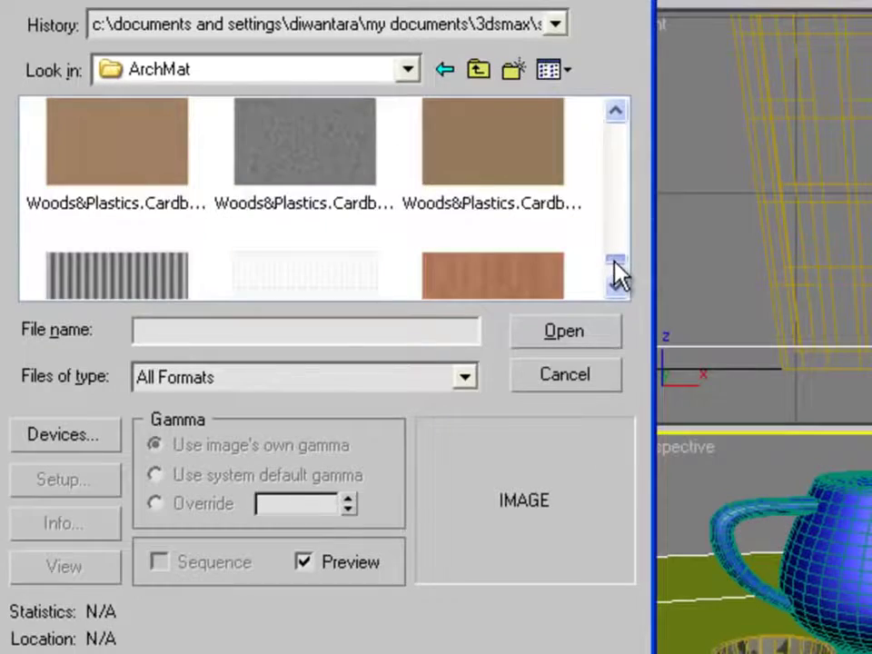
pyautogui.doubleClick(530, 291)
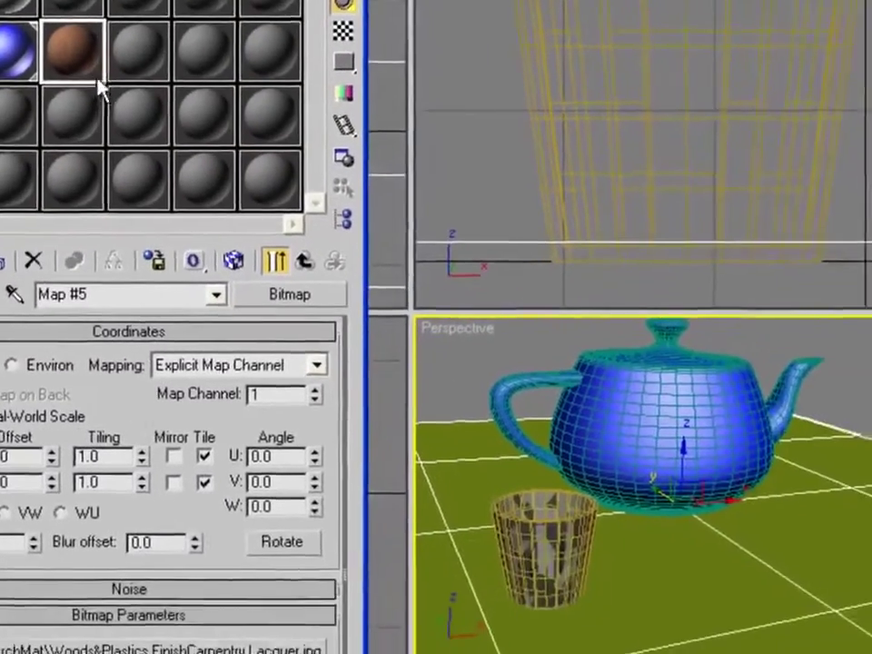
# Assign the wood material to the ground plane and show its texture in the perspective view without edged faces
pyautogui.moveTo(98, 82); pyautogui.dragTo(702, 624)
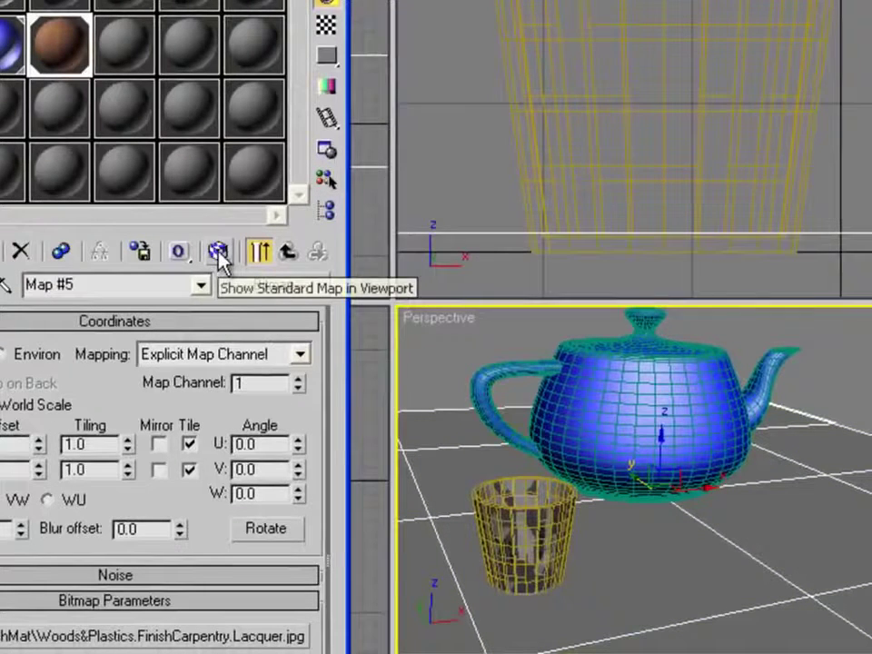
pyautogui.click(219, 252)
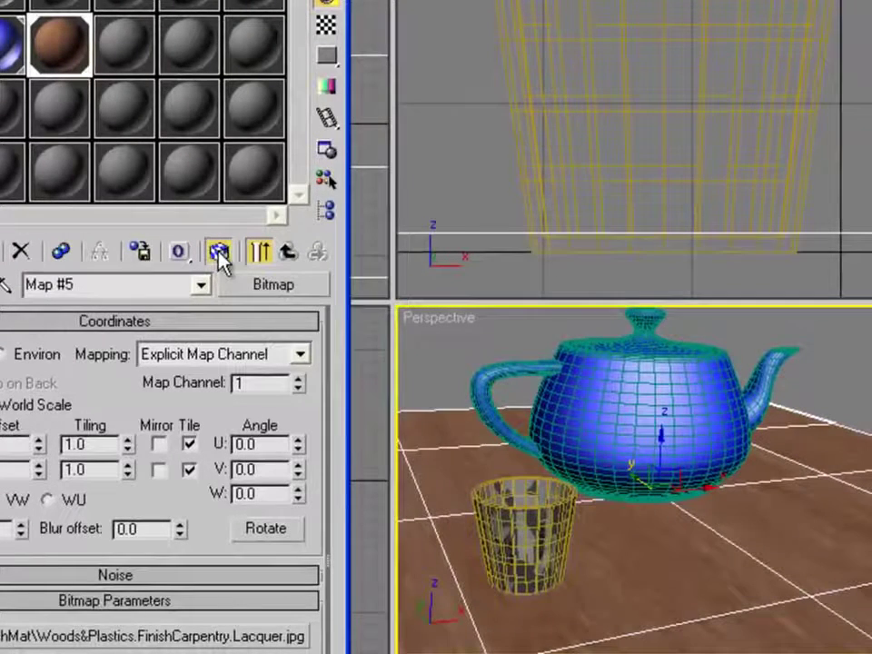
pyautogui.rightClick(443, 325)
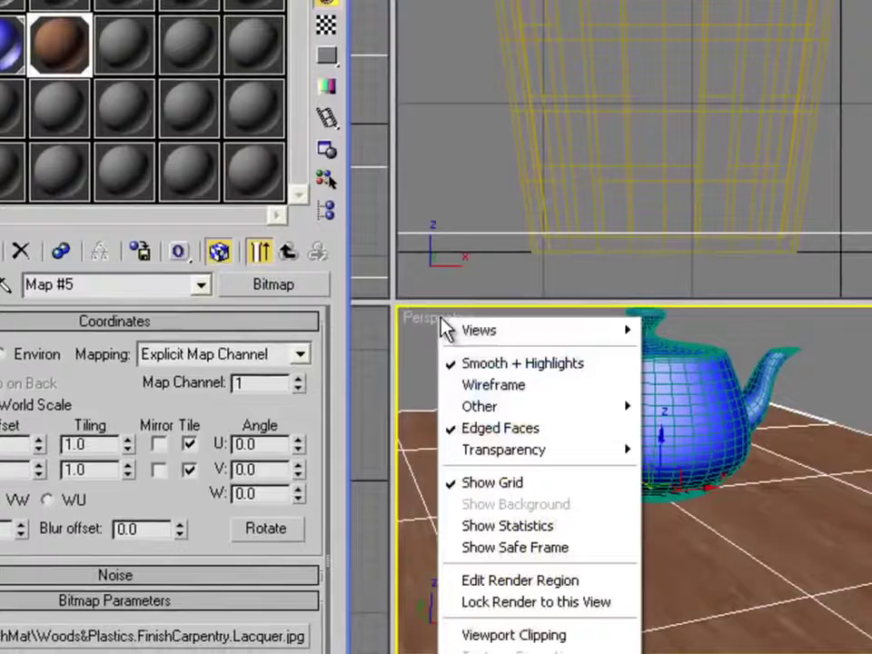
pyautogui.click(501, 426)
# Set the wood bitmap's tiling to U 2.3 and V 1.7 and test-render the perspective view
pyautogui.scroll(2, 650, 577)
pyautogui.moveTo(654, 581); pyautogui.dragTo(680, 480, button='middle')
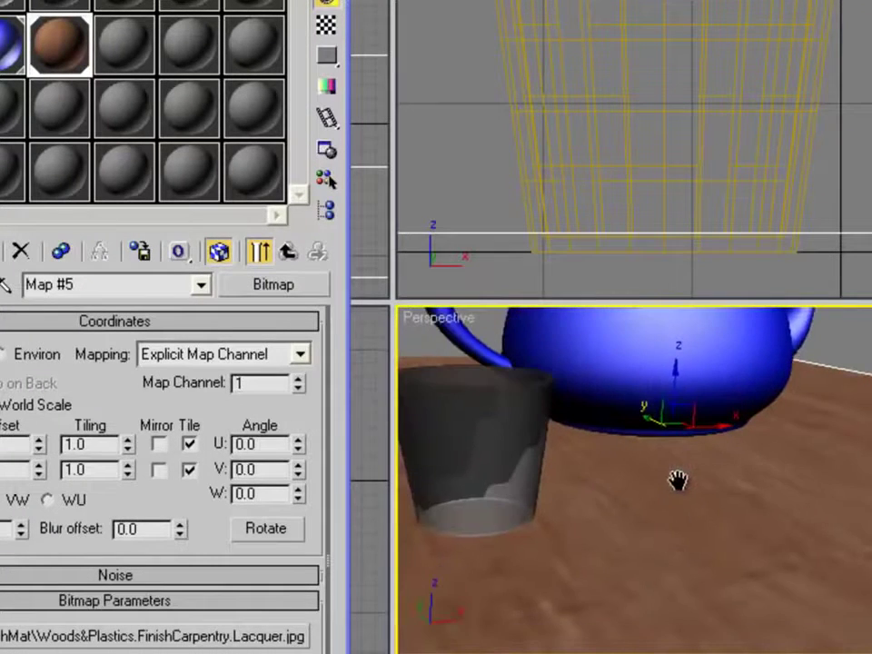
pyautogui.scroll(-1, 557, 570)
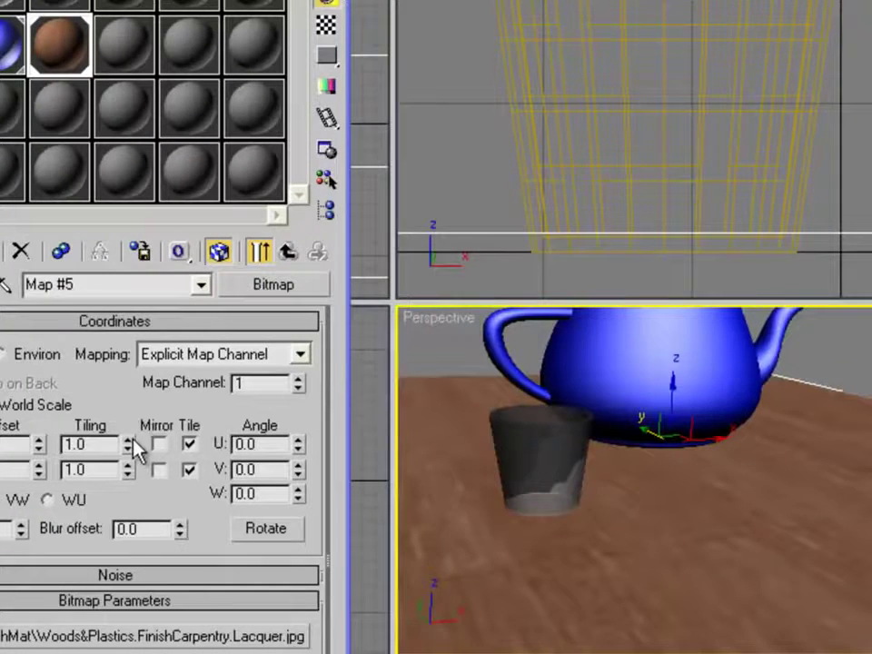
pyautogui.moveTo(133, 445); pyautogui.dragTo(131, 421)
pyautogui.moveTo(130, 473); pyautogui.dragTo(131, 459)
pyautogui.scroll(-3, 569, 539)
pyautogui.scroll(3, 569, 539)
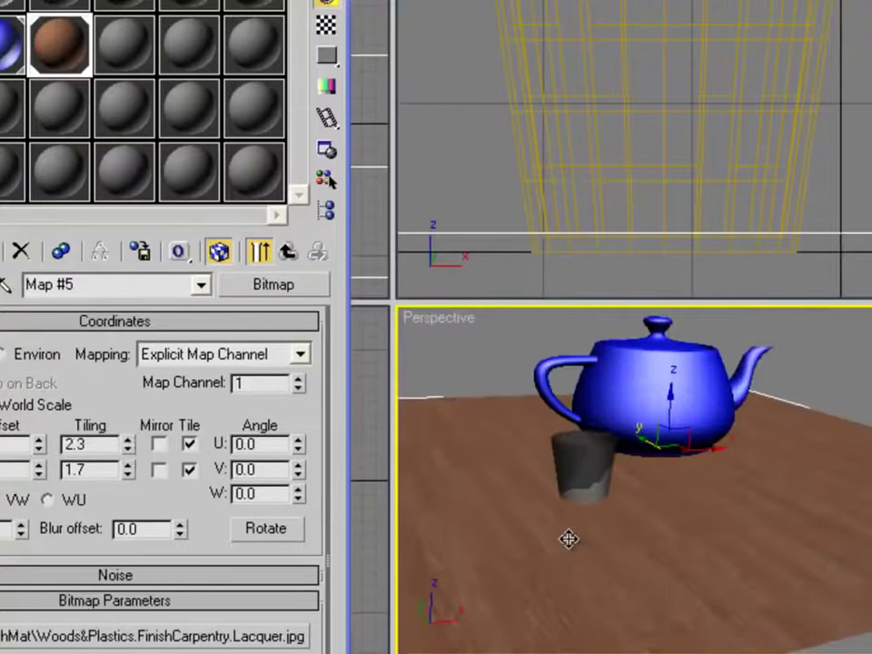
pyautogui.press('F9')
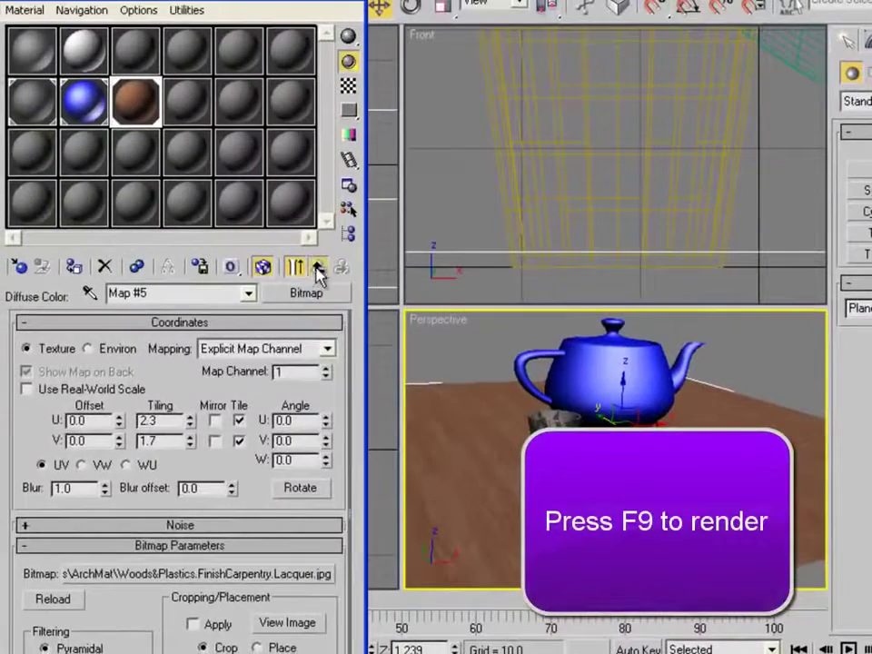
# Copy the Raytrace map of the 07 - Default cup material from refraction to reflection as an independent copy
pyautogui.click(318, 268)
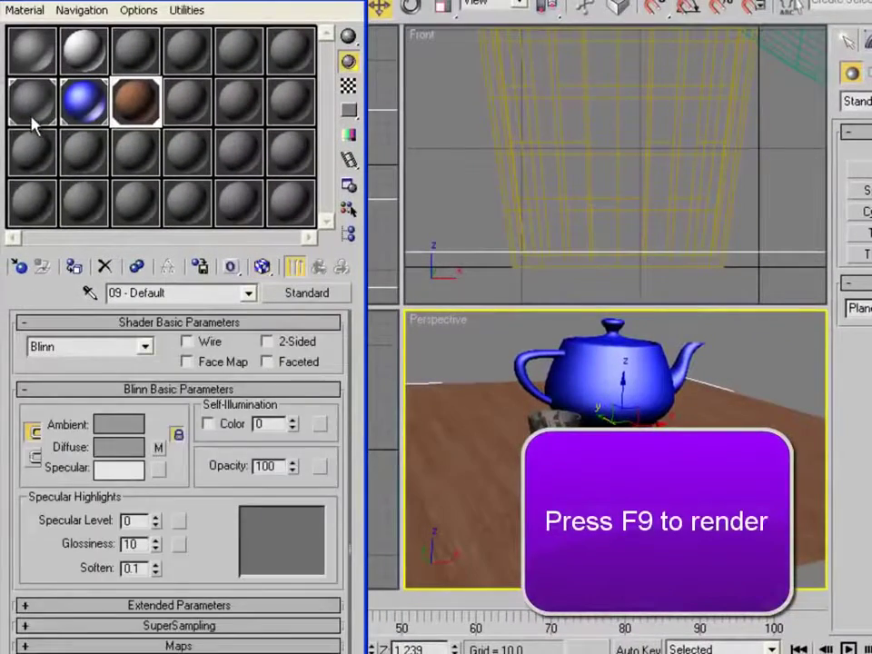
pyautogui.click(32, 116)
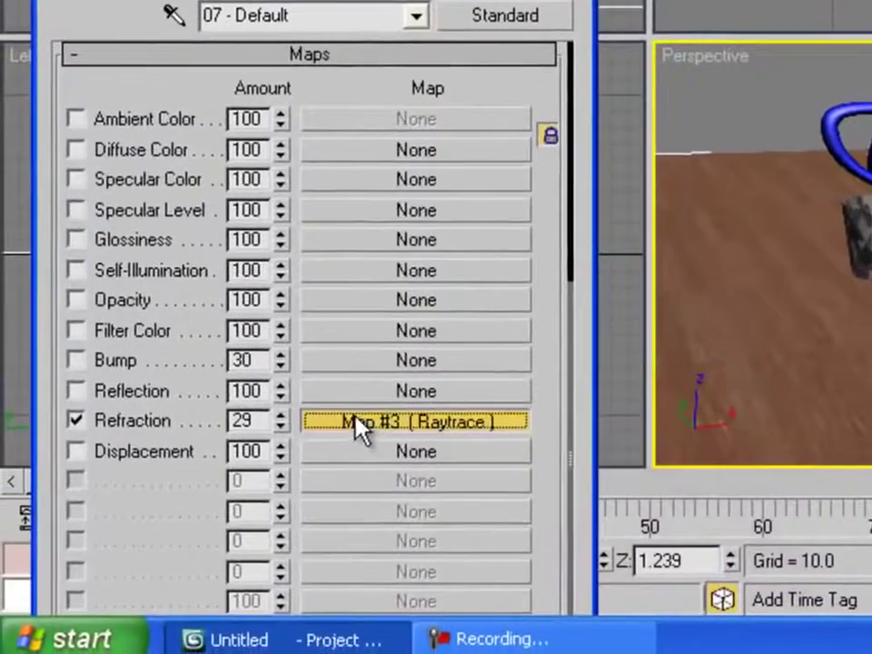
pyautogui.moveTo(212, 563); pyautogui.dragTo(212, 548)
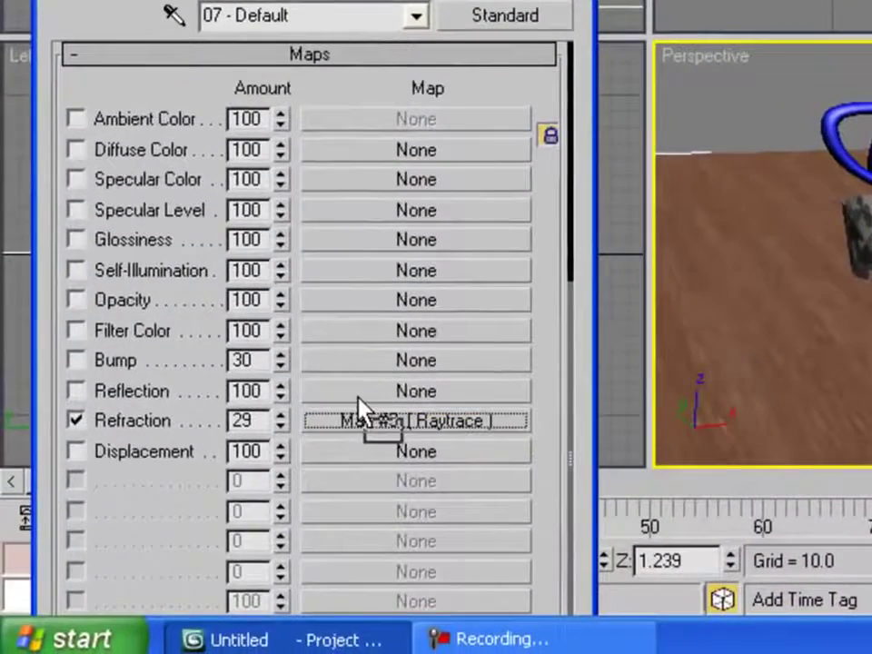
pyautogui.moveTo(359, 397); pyautogui.dragTo(363, 385)
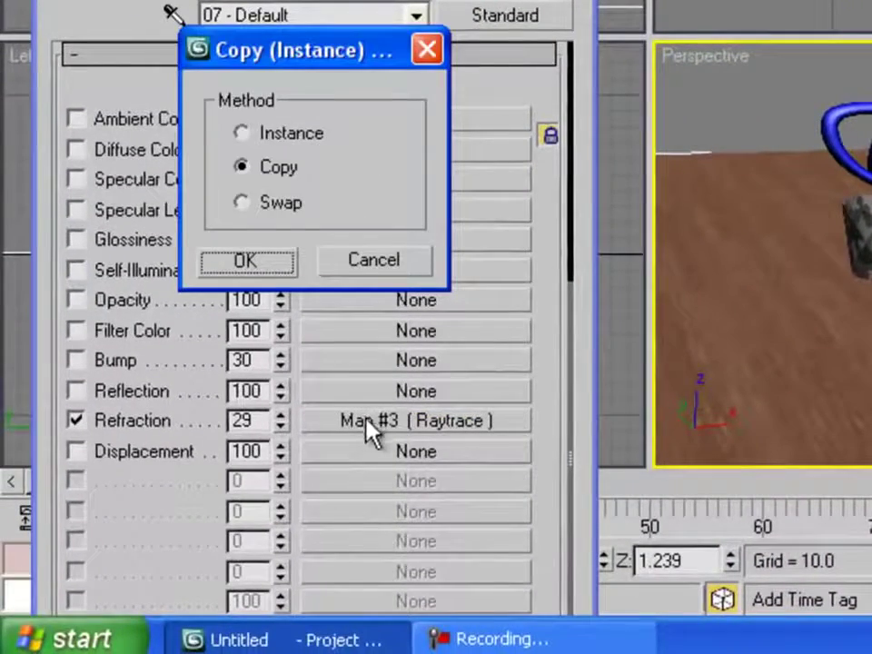
pyautogui.click(255, 264)
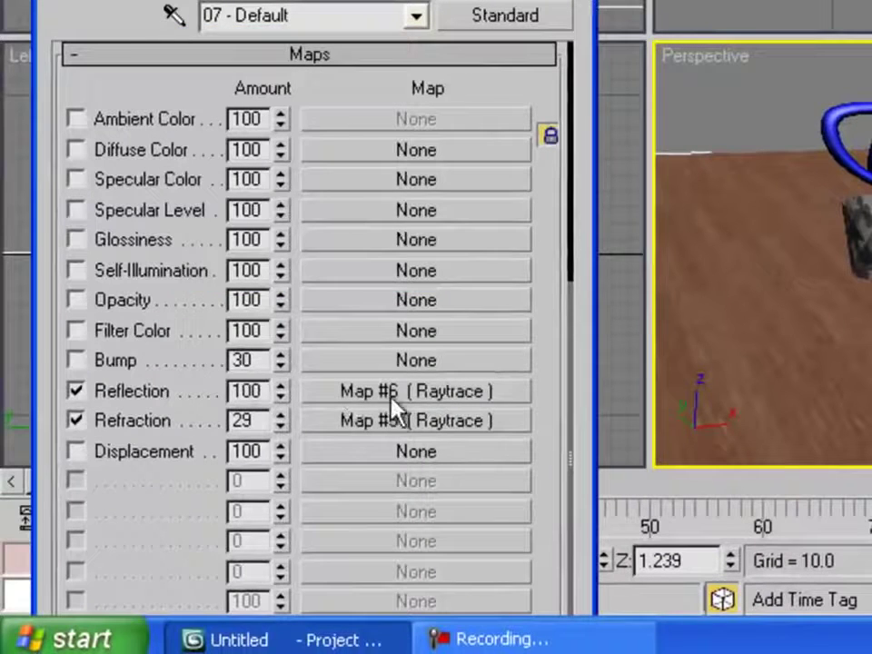
# Set the cup material's reflection amount to 29 and test-render the perspective view
pyautogui.moveTo(280, 397); pyautogui.dragTo(298, 504)
pyautogui.hotkey('shift', 'q')
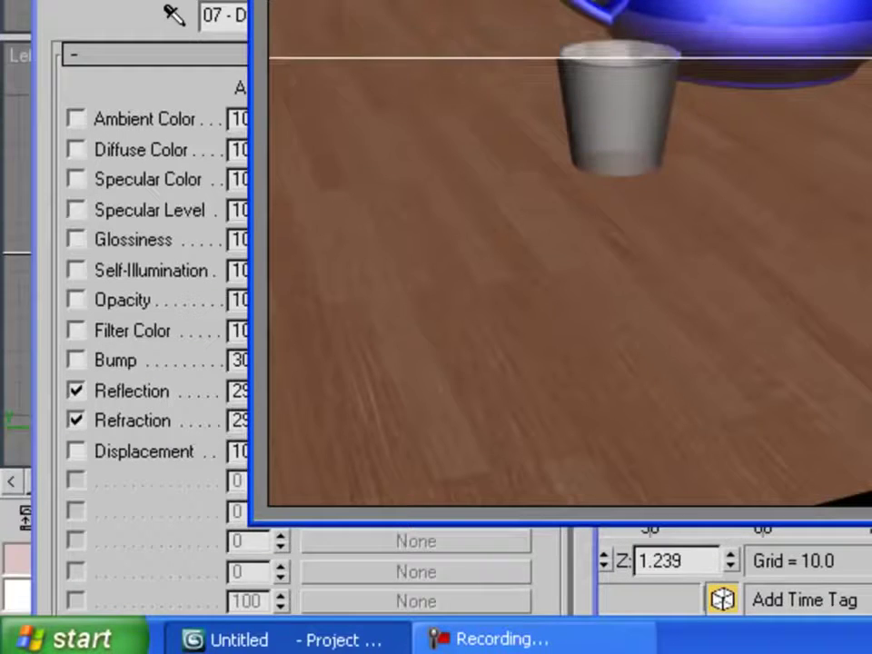
pyautogui.press('Escape')
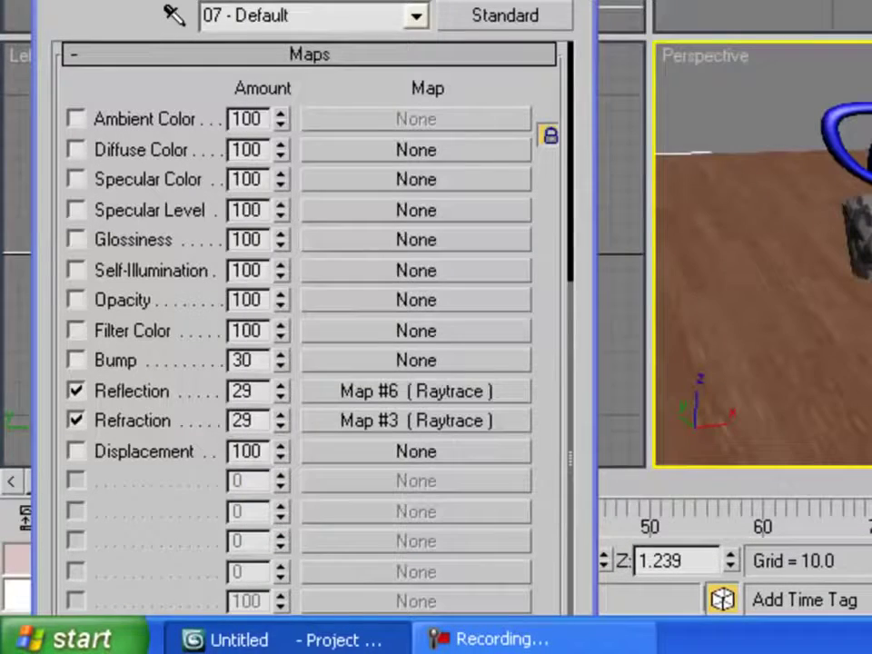
# Disable the cup material's refraction map and test-render the perspective view again
pyautogui.click(137, 420)
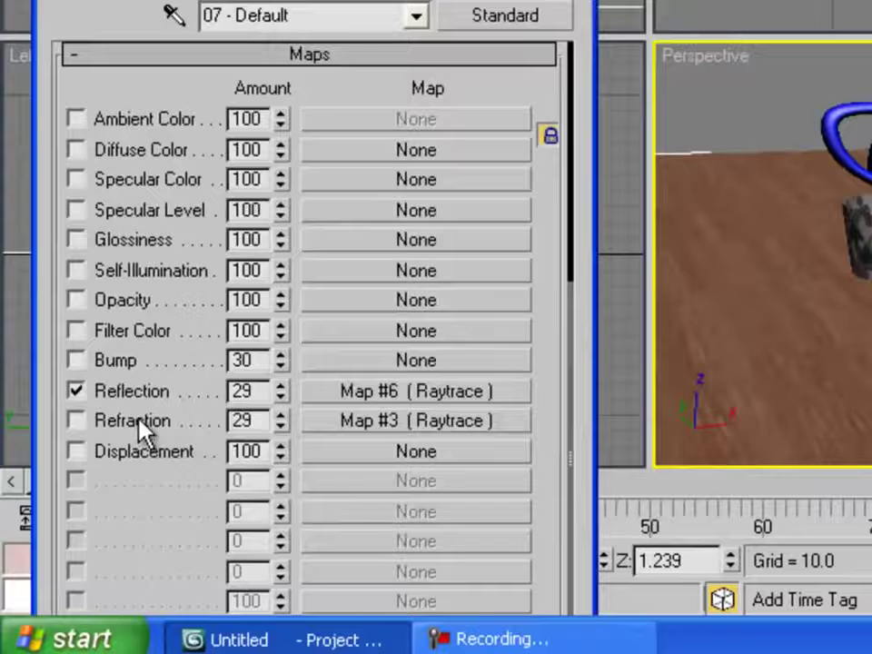
pyautogui.press('F9')
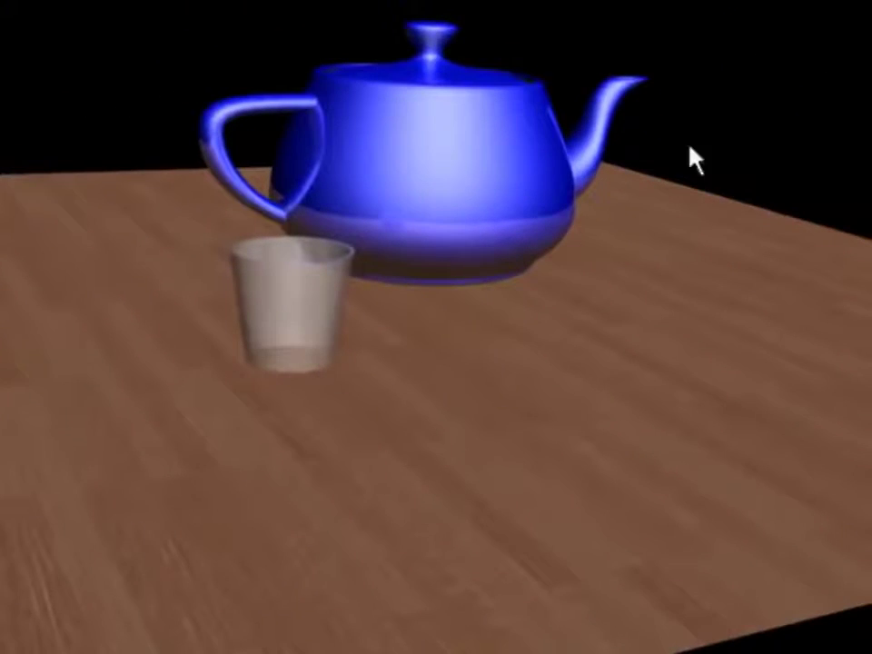
pyautogui.press('Escape')
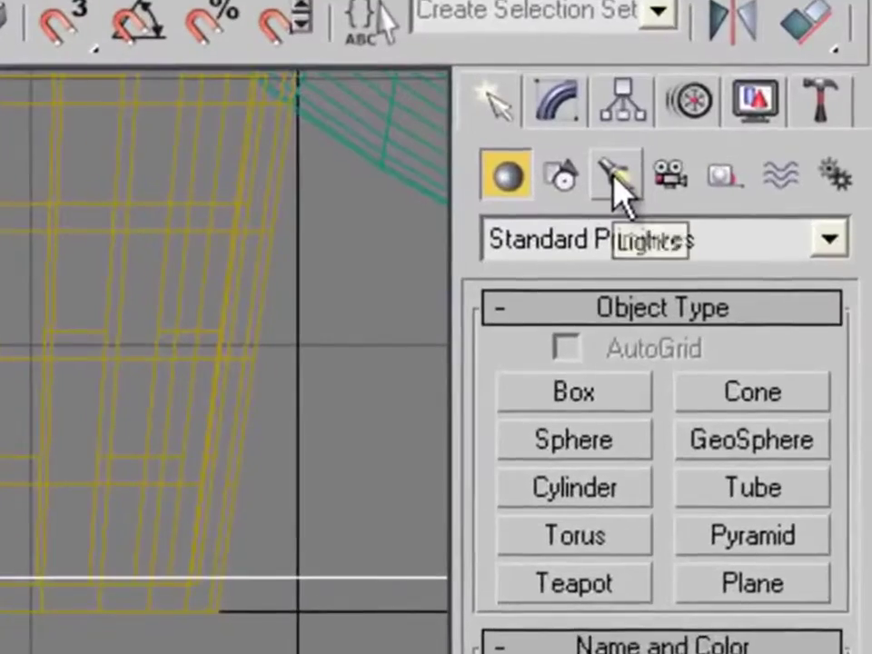
# Place a standard Omni light on the ground plane beside the teapot and turn on its ray-traced shadows
pyautogui.click(618, 186)
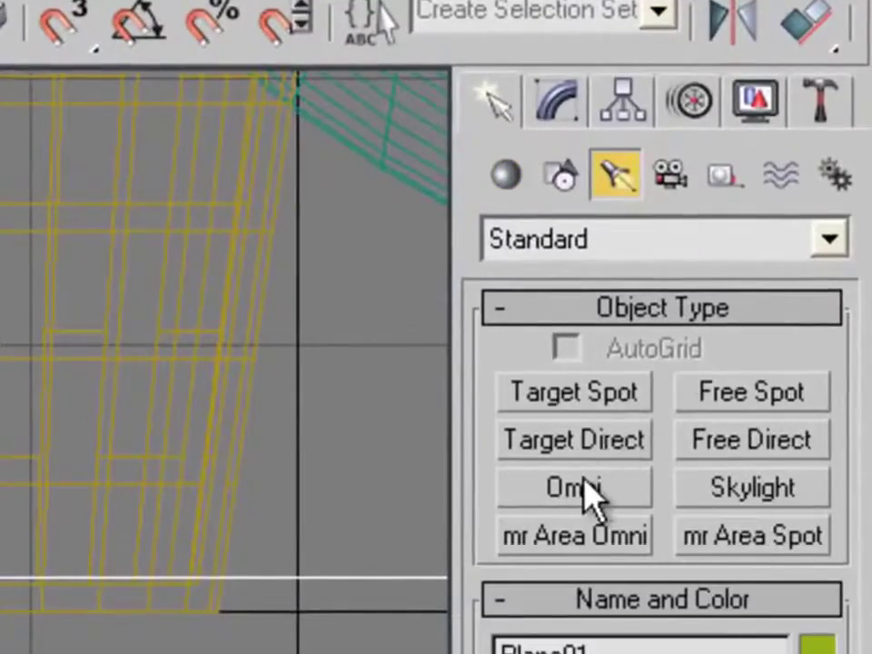
pyautogui.click(585, 491)
pyautogui.click(242, 653)
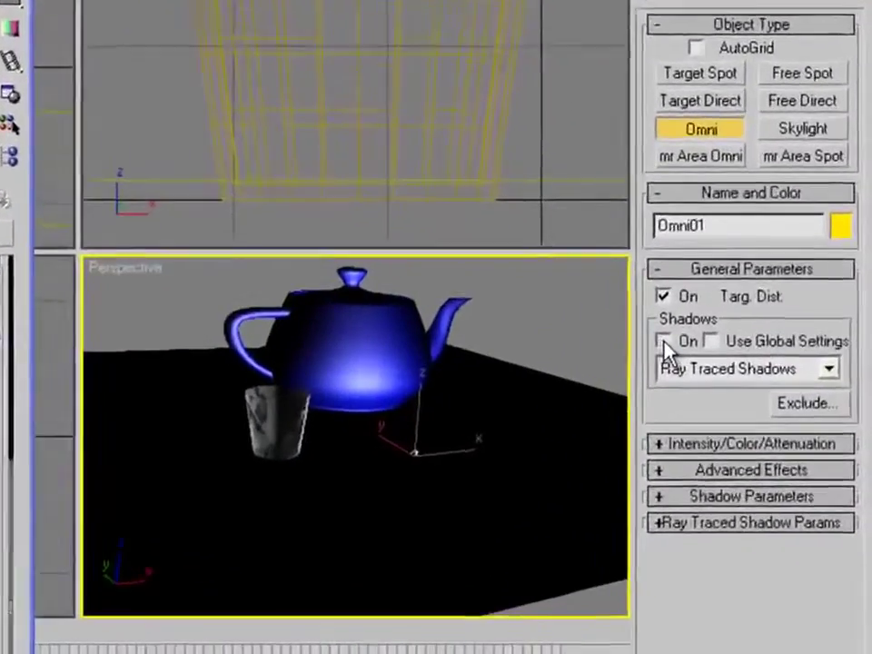
pyautogui.click(717, 427)
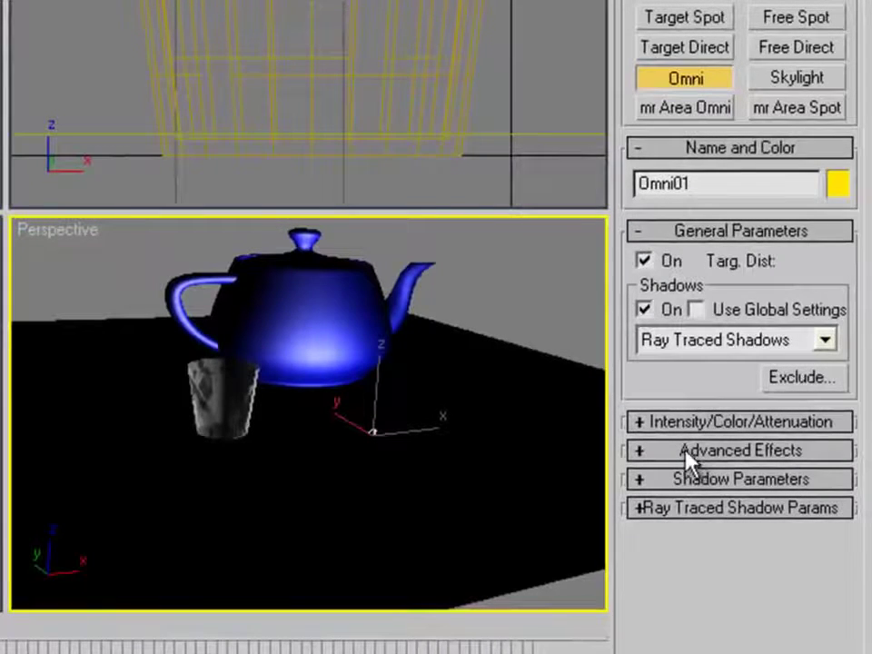
# Adjust the density of the omni light's object shadows
pyautogui.click(662, 461)
pyautogui.click(663, 461)
pyautogui.click(668, 479)
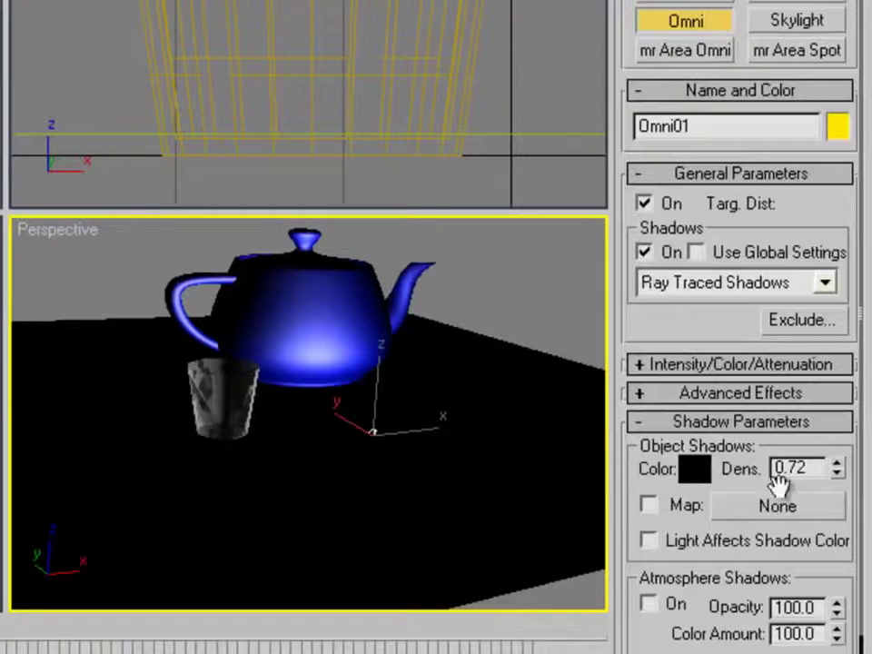
pyautogui.moveTo(838, 482); pyautogui.dragTo(837, 468)
pyautogui.click(722, 429)
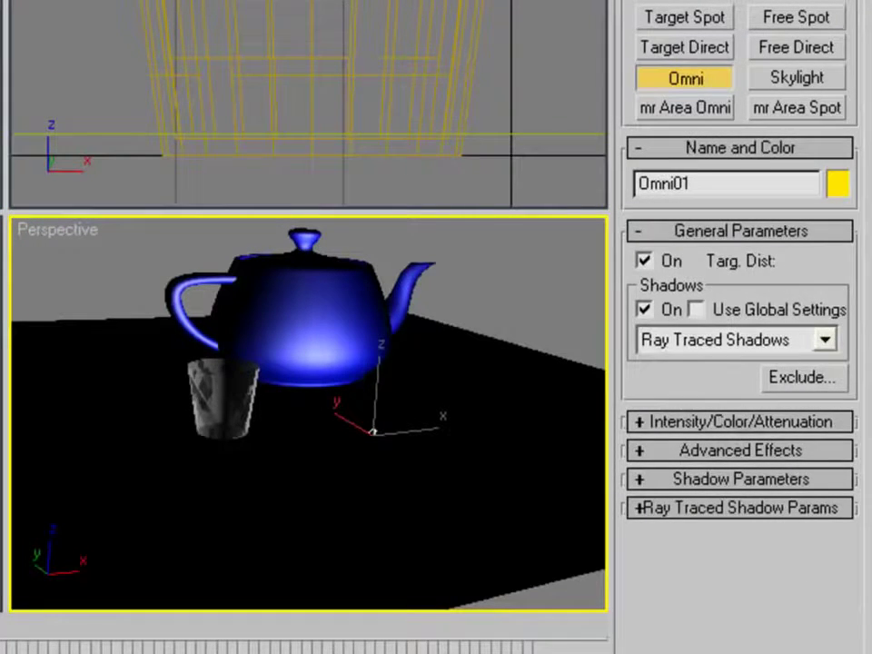
# Finish light creation and raise the omni light vertically above the teapot
pyautogui.rightClick(607, 309)
pyautogui.moveTo(373, 430); pyautogui.dragTo(391, 223)
pyautogui.scroll(-5, 342, 491)
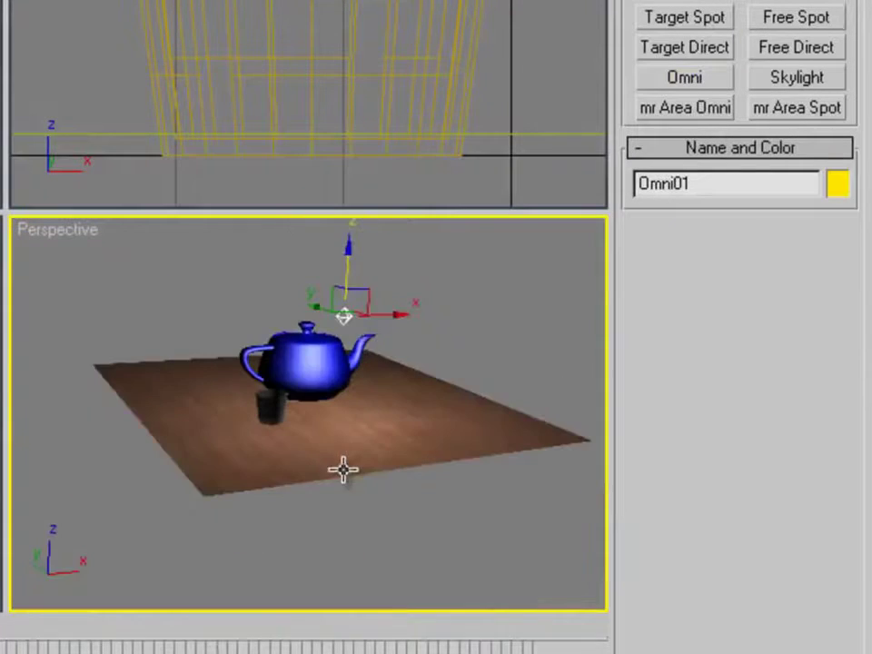
# Raise the omni light further above the teapot and test-render the perspective view with Area Shadows
pyautogui.moveTo(343, 262)
pyautogui.mouseDown()
pyautogui.moveTo(351, 230)
pyautogui.moveTo(346, 272)
pyautogui.mouseUp()
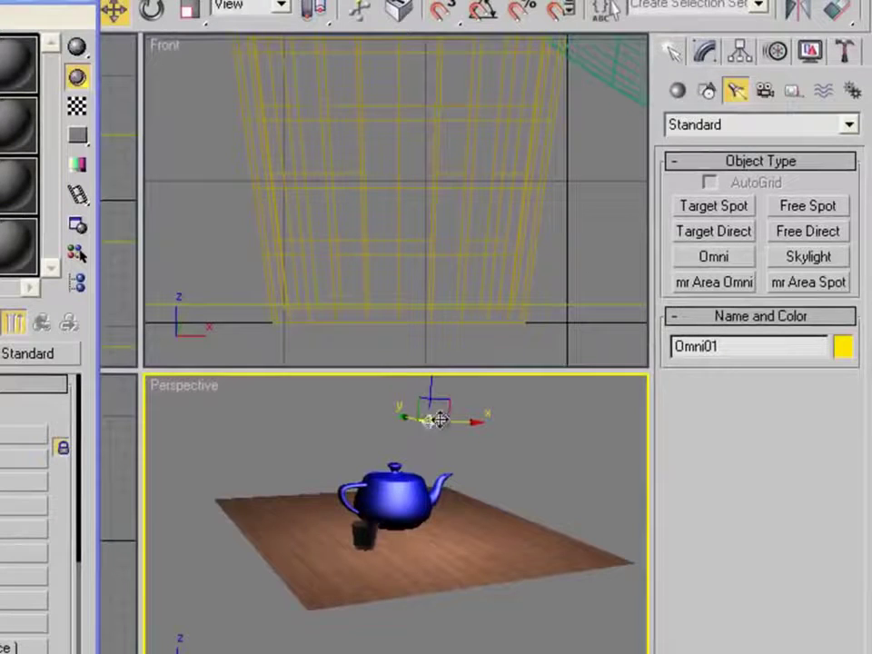
pyautogui.click(708, 57)
pyautogui.click(830, 554)
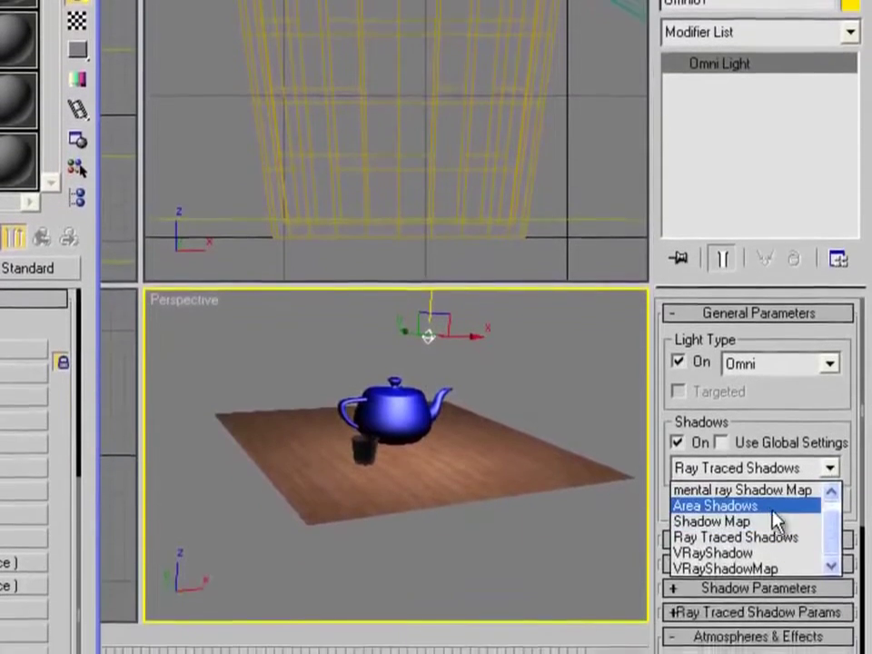
pyautogui.click(774, 591)
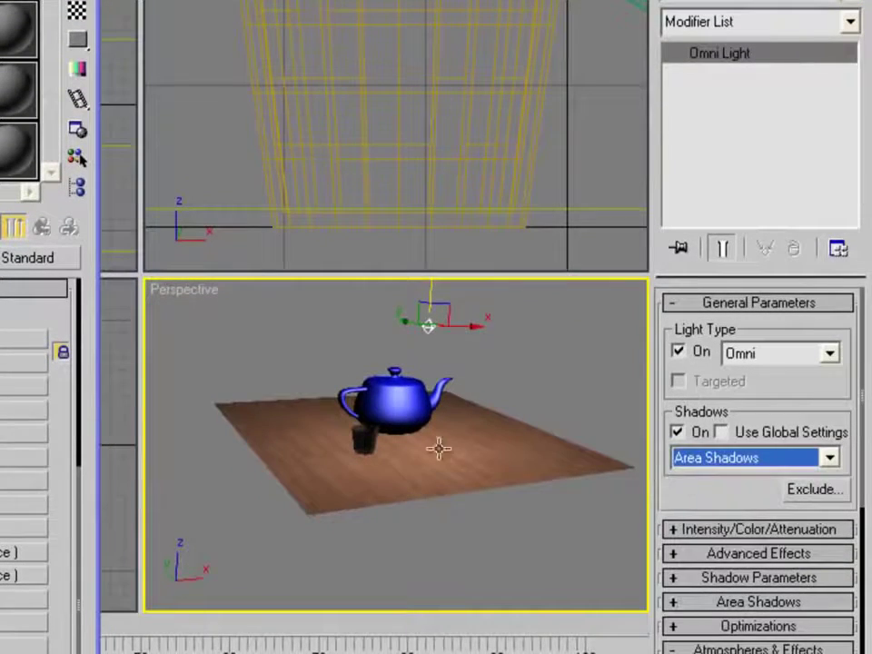
pyautogui.scroll(5, 439, 448)
pyautogui.hotkey('shift', 'q')
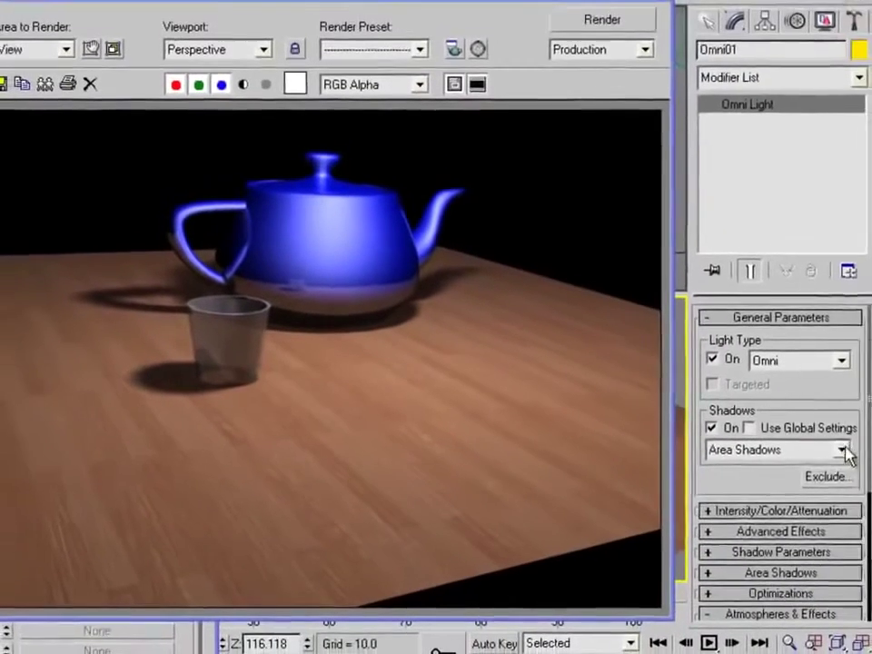
# Compare the omni light's Shadow Map and Area Shadows types by test-rendering the perspective view with each
pyautogui.click(837, 450)
pyautogui.click(790, 495)
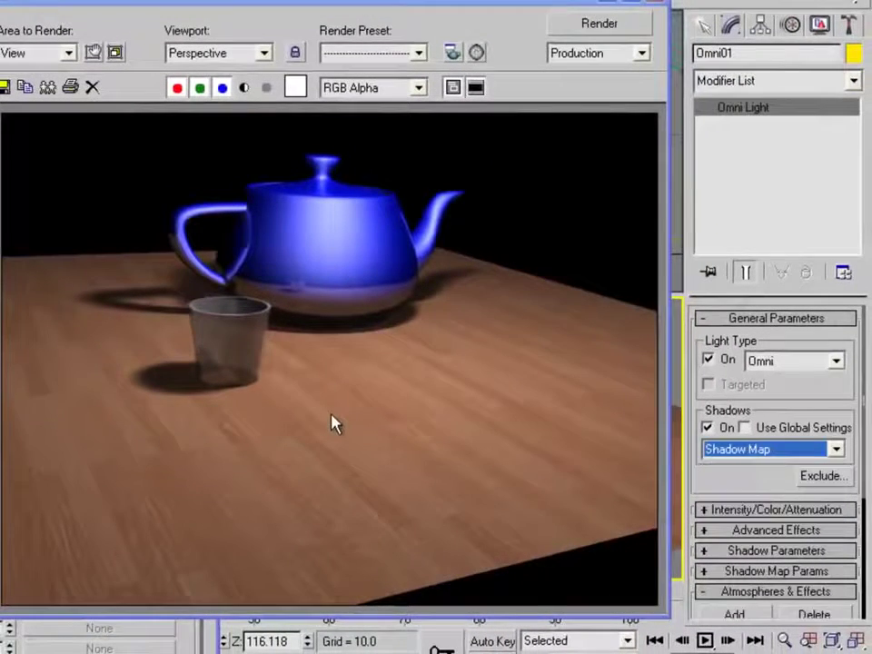
pyautogui.hotkey('shift', 'q')
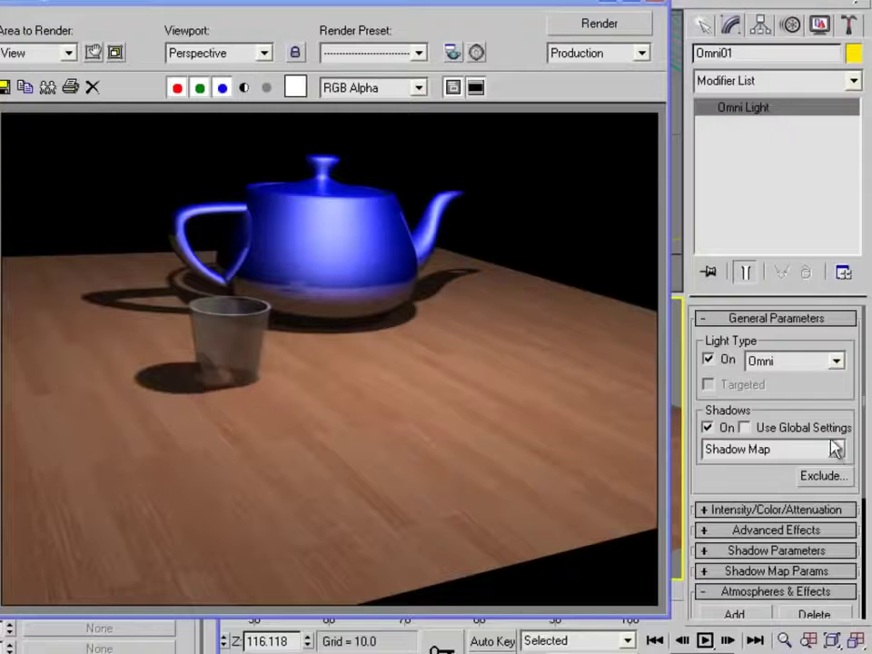
pyautogui.click(836, 449)
pyautogui.click(753, 479)
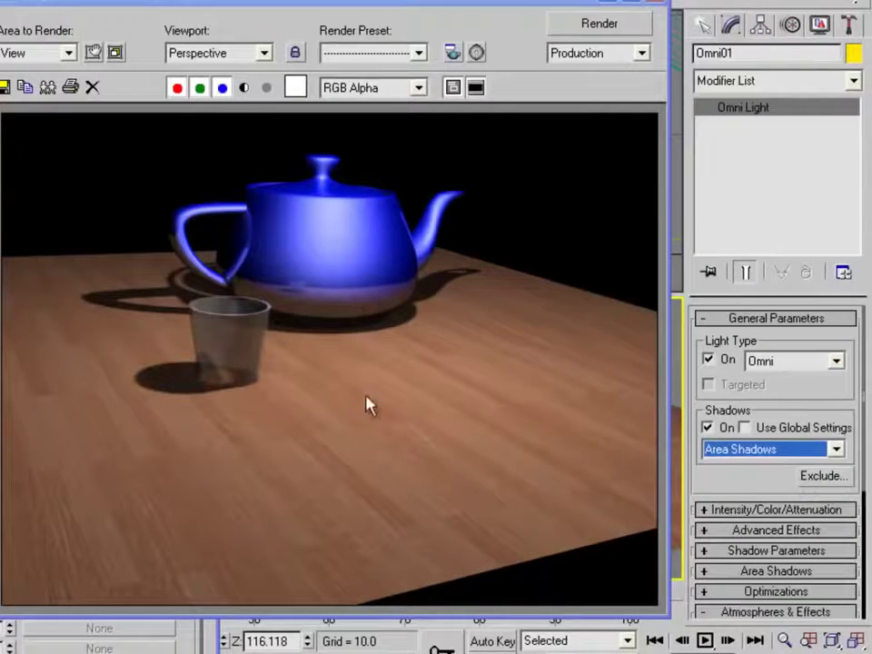
pyautogui.hotkey('shift', 'q')
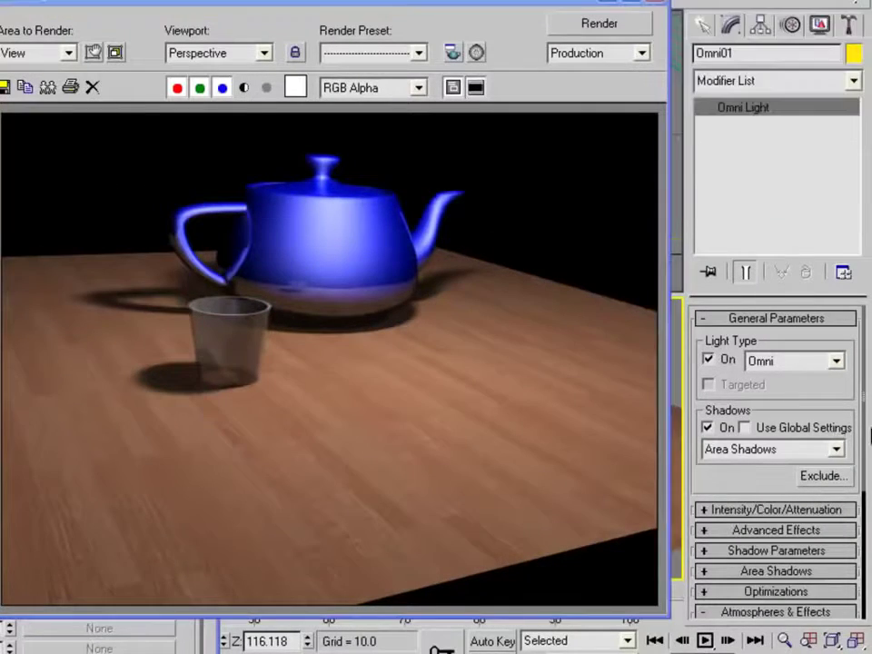
# Set the omni light's shadow type to Ray Traced Shadows and test-render the perspective view
pyautogui.click(836, 449)
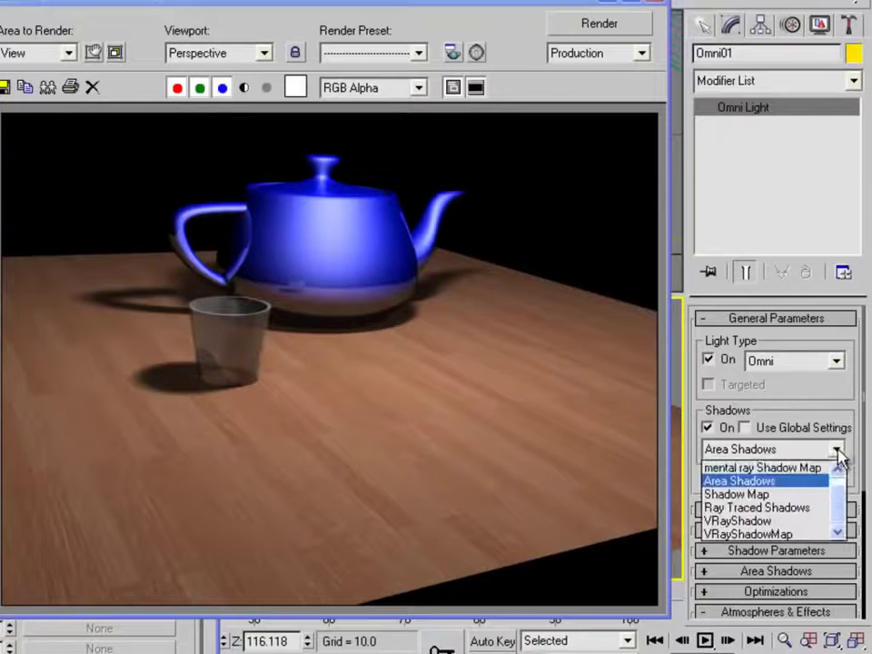
pyautogui.click(767, 511)
pyautogui.hotkey('shift', 'q')
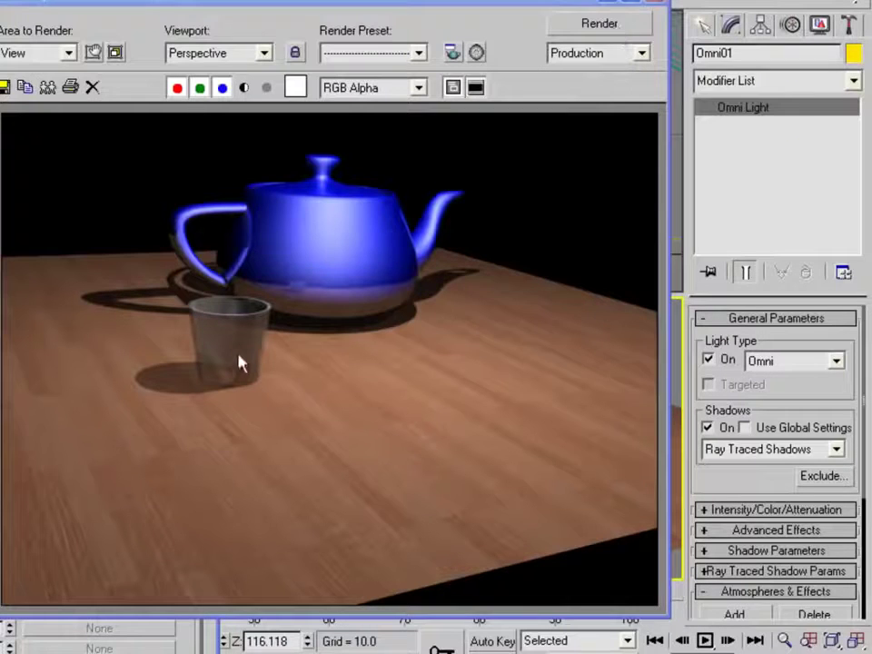
pyautogui.click(657, 3)
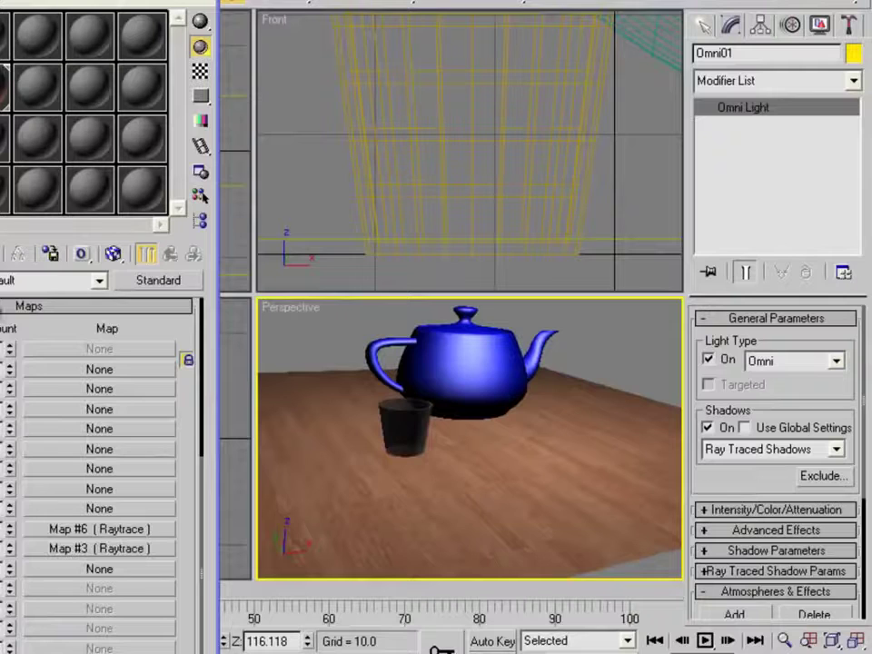
# Set the cup material's diffuse color to white and test-render the perspective view with the teapot and cup framed
pyautogui.click(18, 305)
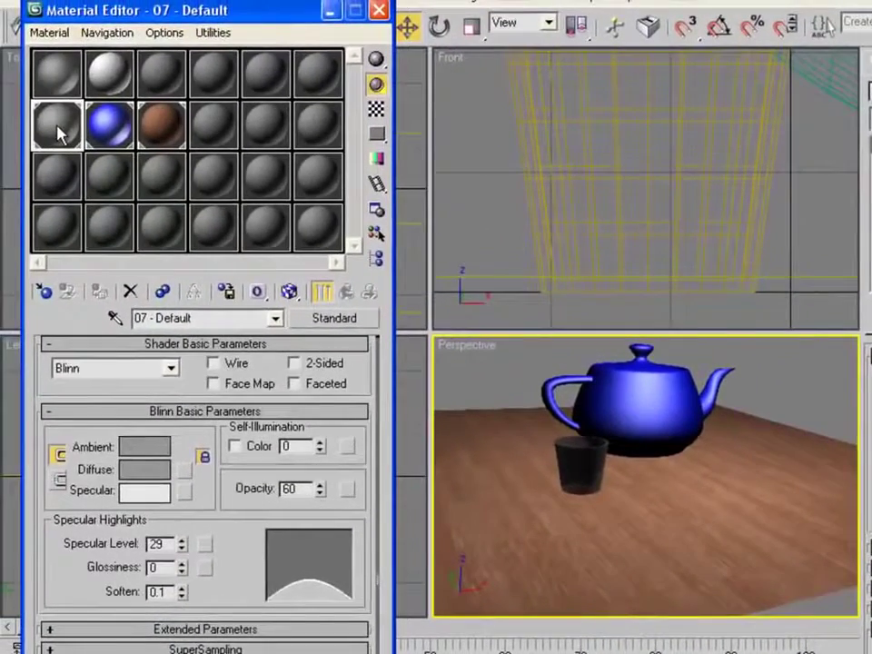
pyautogui.click(141, 469)
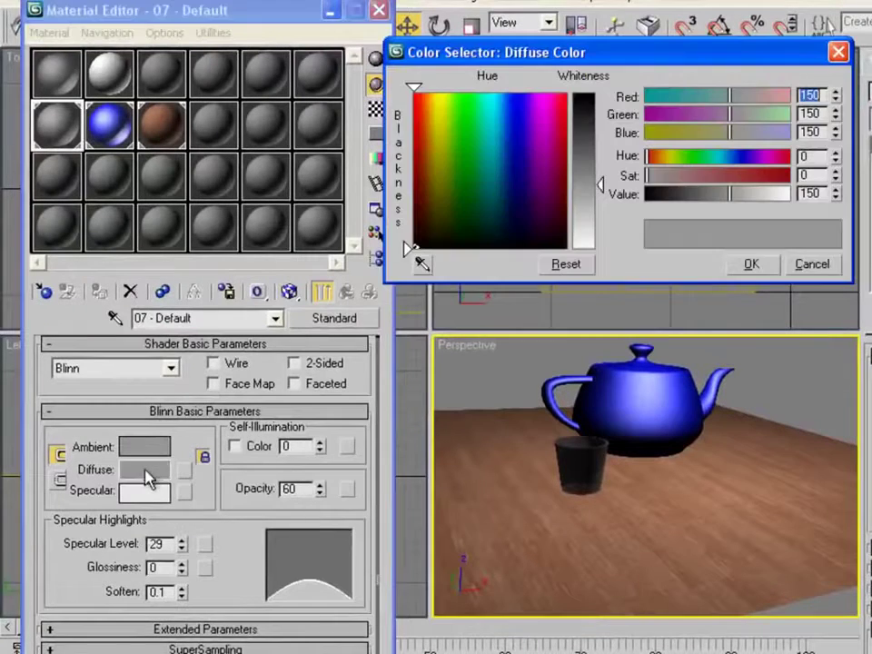
pyautogui.moveTo(589, 197); pyautogui.dragTo(600, 242)
pyautogui.click(751, 264)
pyautogui.hotkey('shift', 'q')
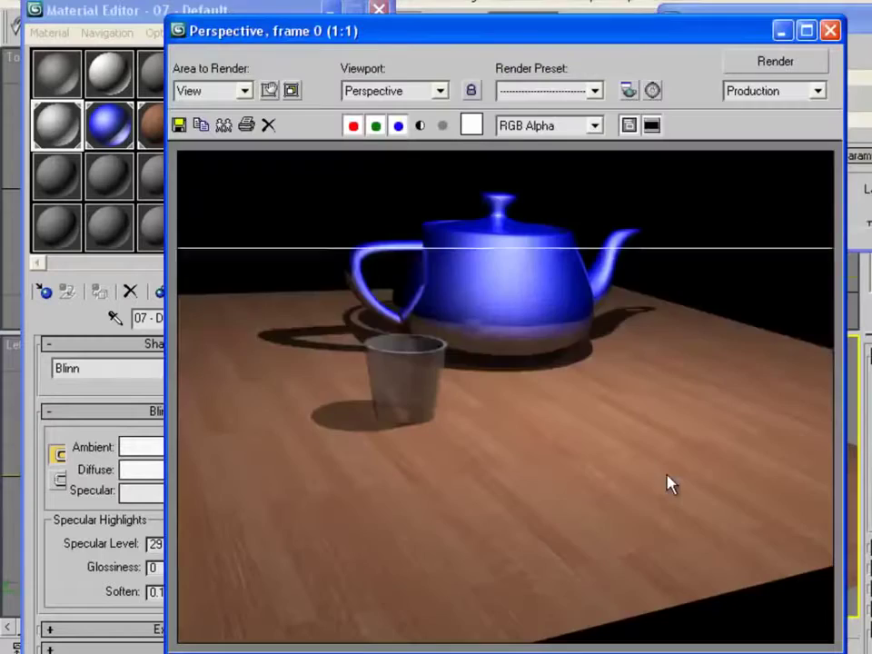
pyautogui.click(830, 30)
pyautogui.moveTo(701, 464); pyautogui.dragTo(707, 514, button='middle')
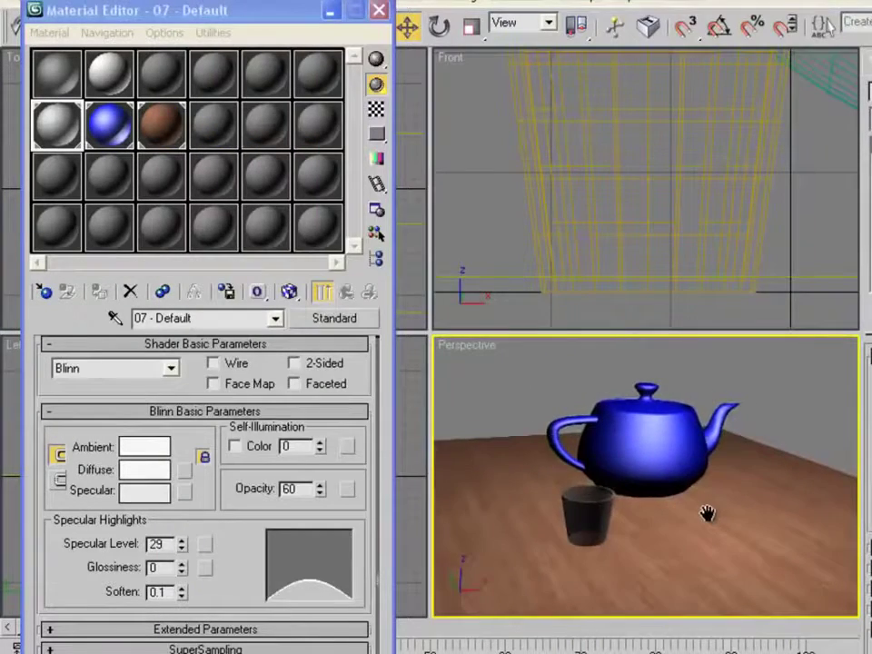
pyautogui.hotkey('shift', 'q')
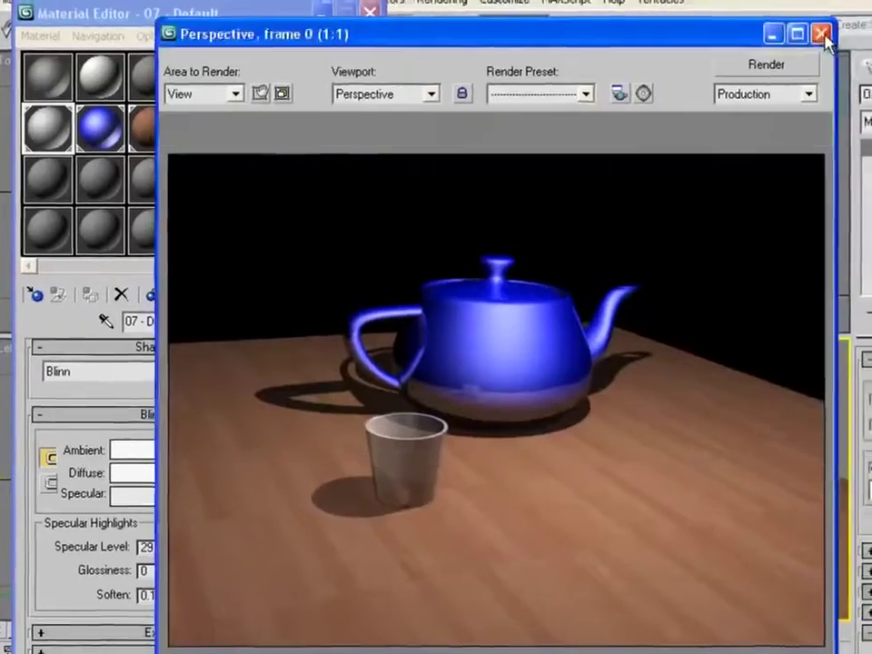
pyautogui.click(822, 35)
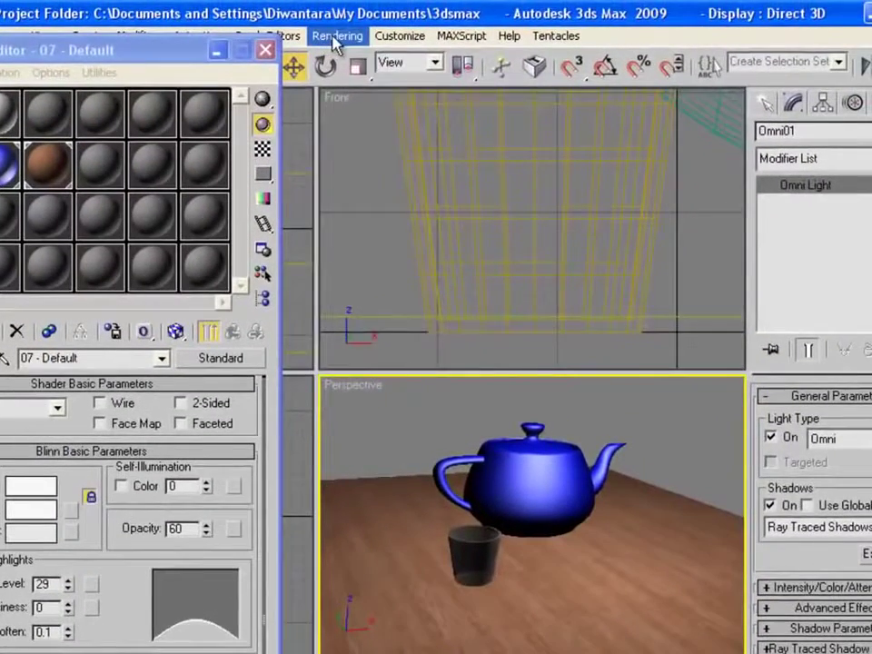
# Open the environment settings and choose a Bitmap for the background environment map
pyautogui.click(337, 36)
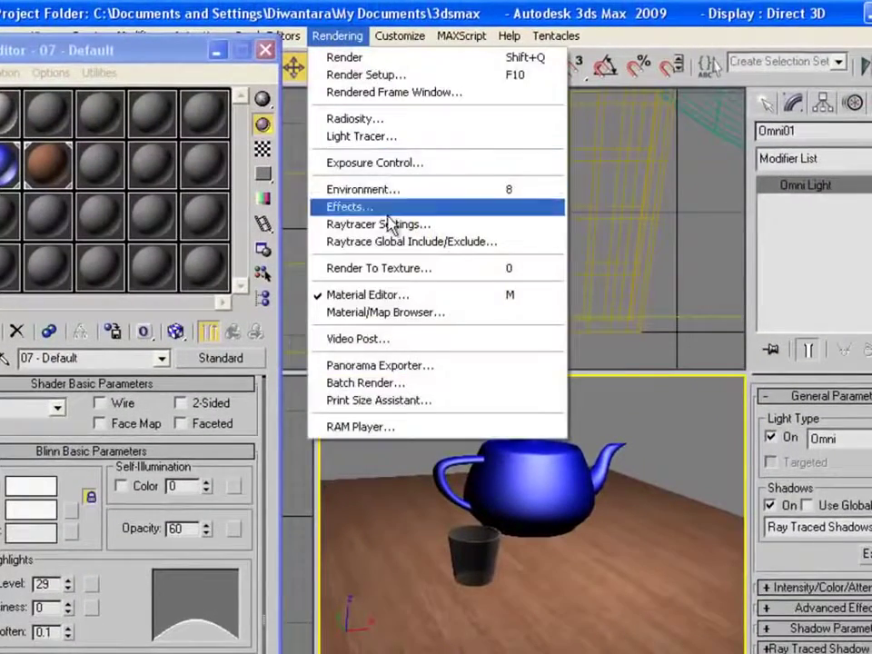
pyautogui.click(382, 189)
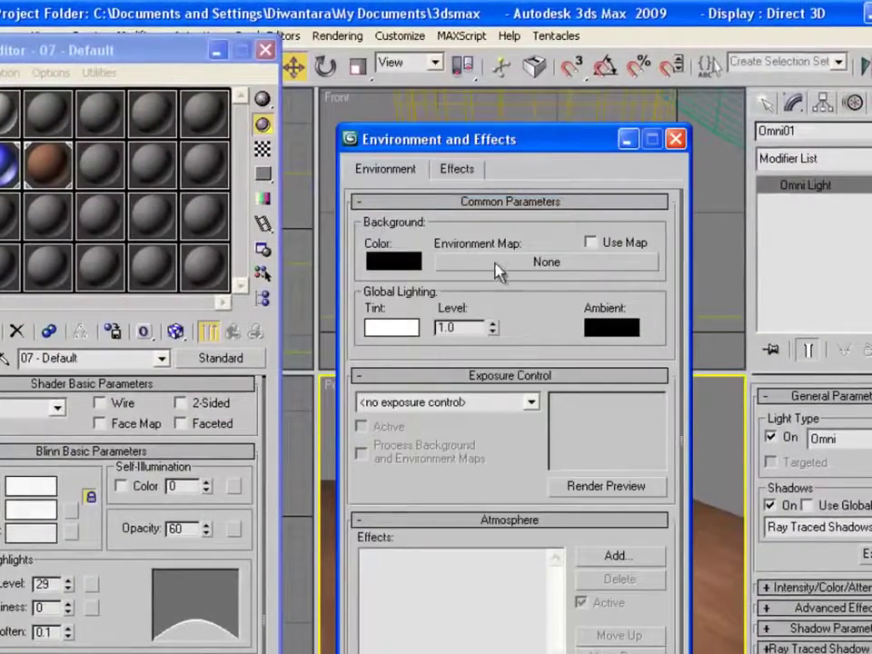
pyautogui.moveTo(496, 266)
pyautogui.mouseDown()
pyautogui.moveTo(484, 262)
pyautogui.moveTo(503, 268)
pyautogui.mouseUp()
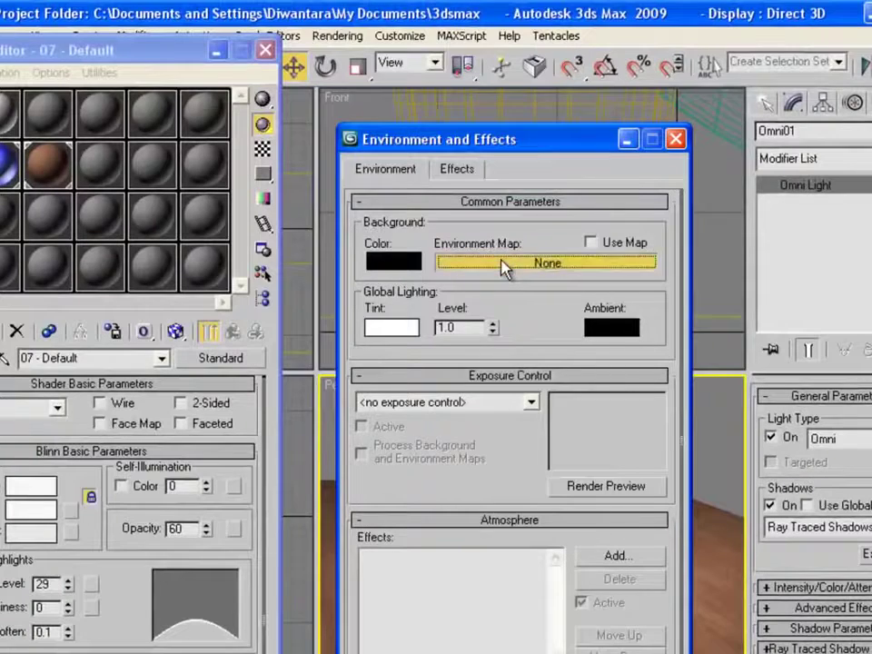
pyautogui.click(503, 268)
pyautogui.doubleClick(445, 195)
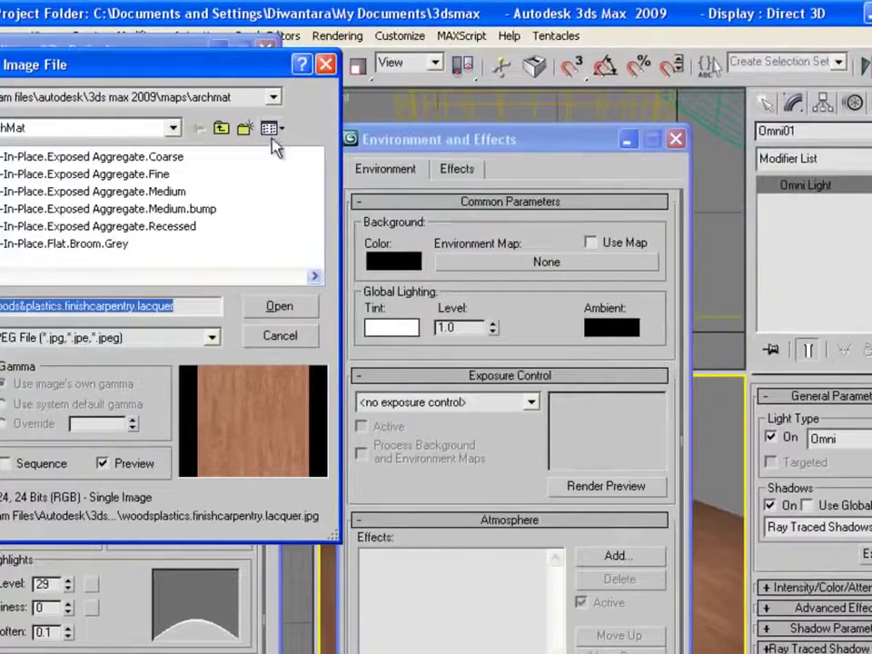
# Browse the maps folder as thumbnails and load MEADOW1.JPG from its Backgrounds folder as the environment map
pyautogui.click(223, 128)
pyautogui.click(372, 132)
pyautogui.click(401, 148)
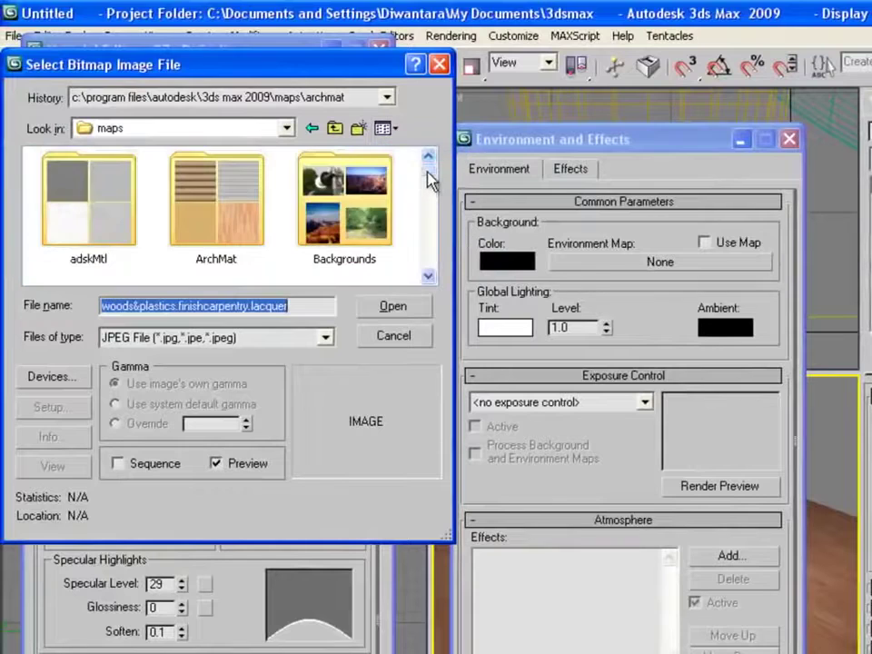
pyautogui.moveTo(431, 181); pyautogui.dragTo(440, 253)
pyautogui.doubleClick(345, 205)
pyautogui.doubleClick(368, 237)
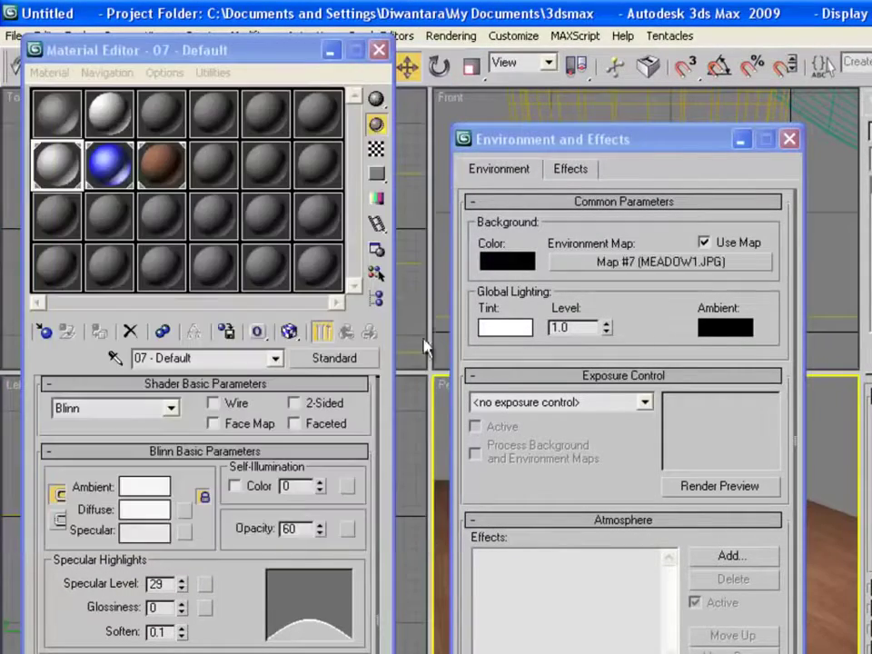
# Leave the environment settings and test-render the scene from the current view and from a lower side angle
pyautogui.click(789, 138)
pyautogui.hotkey('shift', 'q')
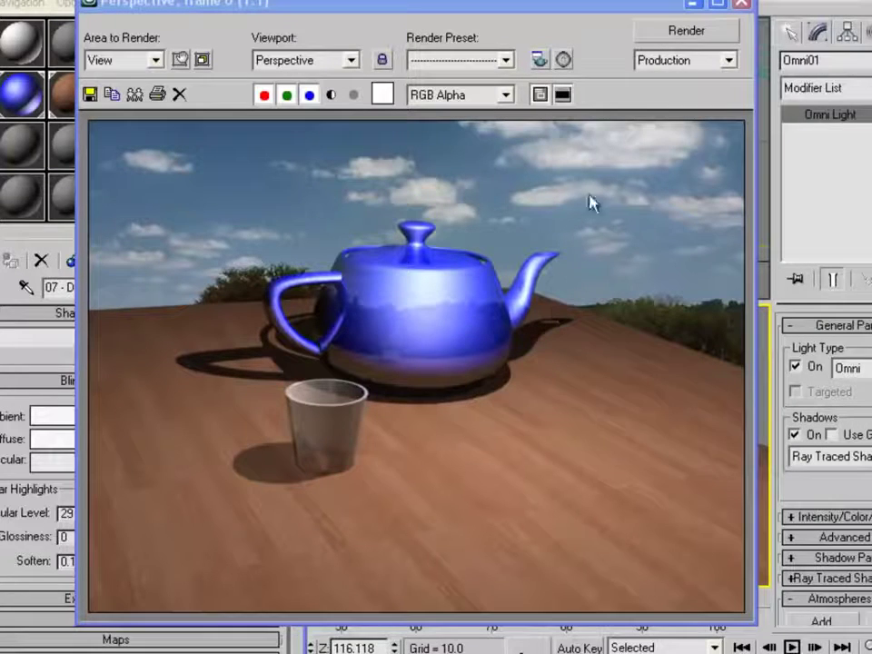
pyautogui.click(743, 4)
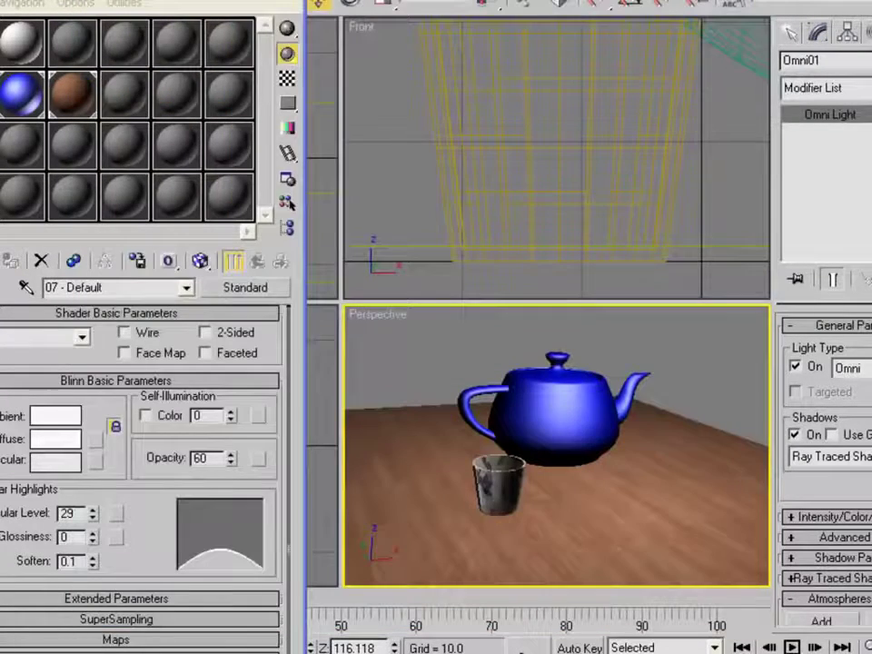
pyautogui.keyDown('alt'); pyautogui.moveTo(629, 510); pyautogui.dragTo(452, 464, button='middle'); pyautogui.keyUp('alt')
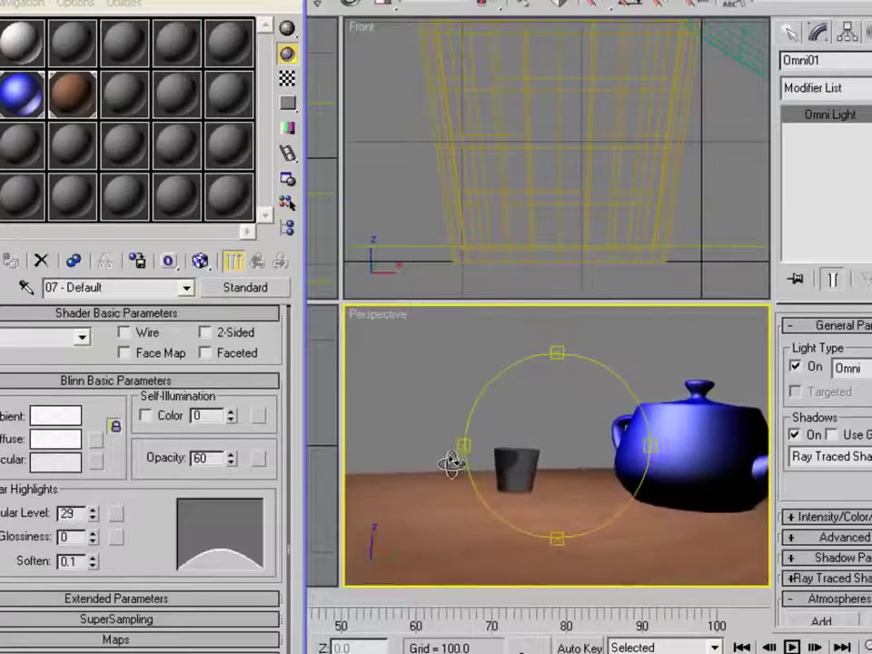
pyautogui.moveTo(595, 510); pyautogui.dragTo(526, 507, button='middle')
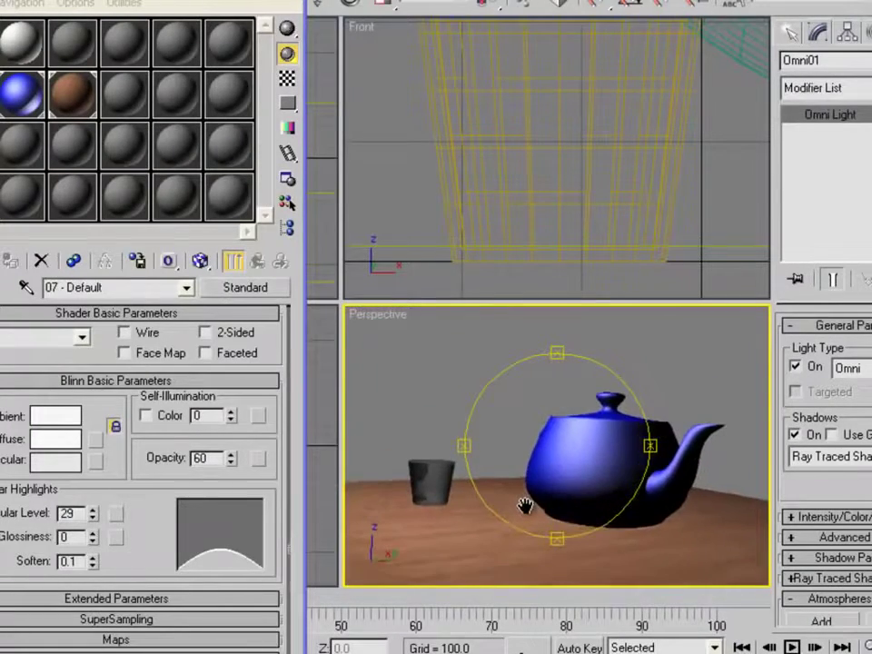
pyautogui.hotkey('shift', 'q')
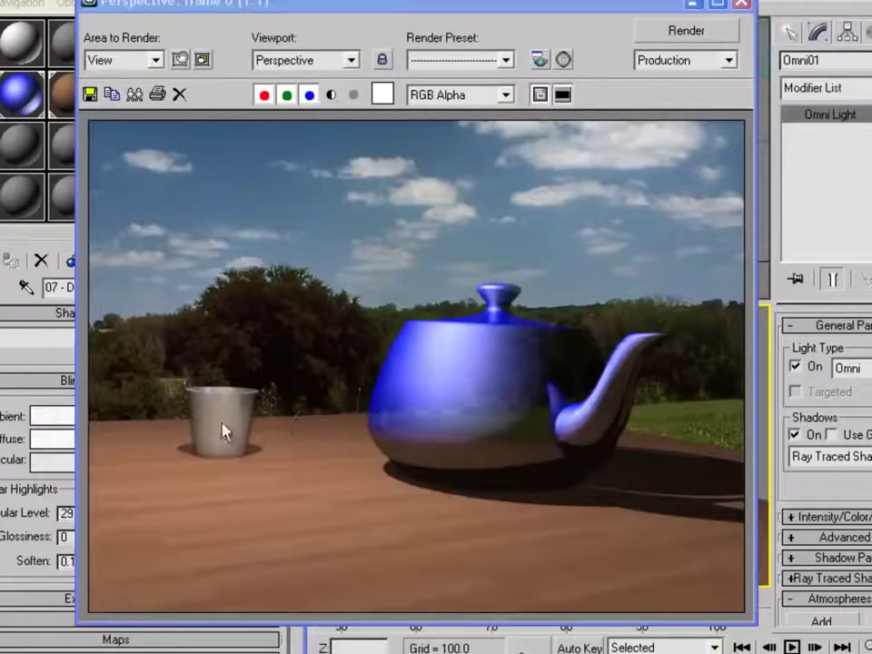
pyautogui.click(742, 3)
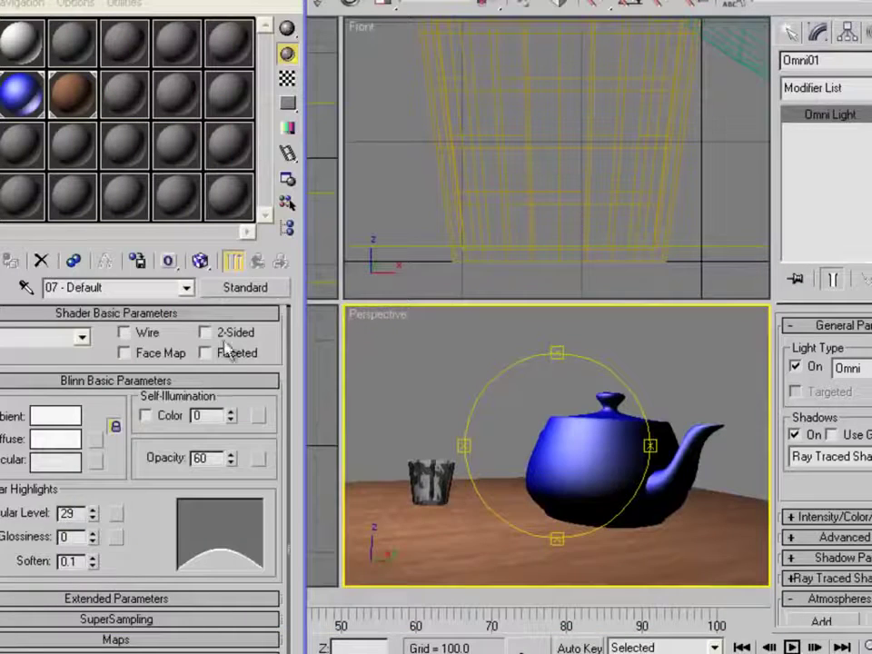
# Set the cup material's opacity to 41 and test-render the perspective view from two slightly different angles
pyautogui.moveTo(231, 459); pyautogui.dragTo(230, 482)
pyautogui.hotkey('shift', 'q')
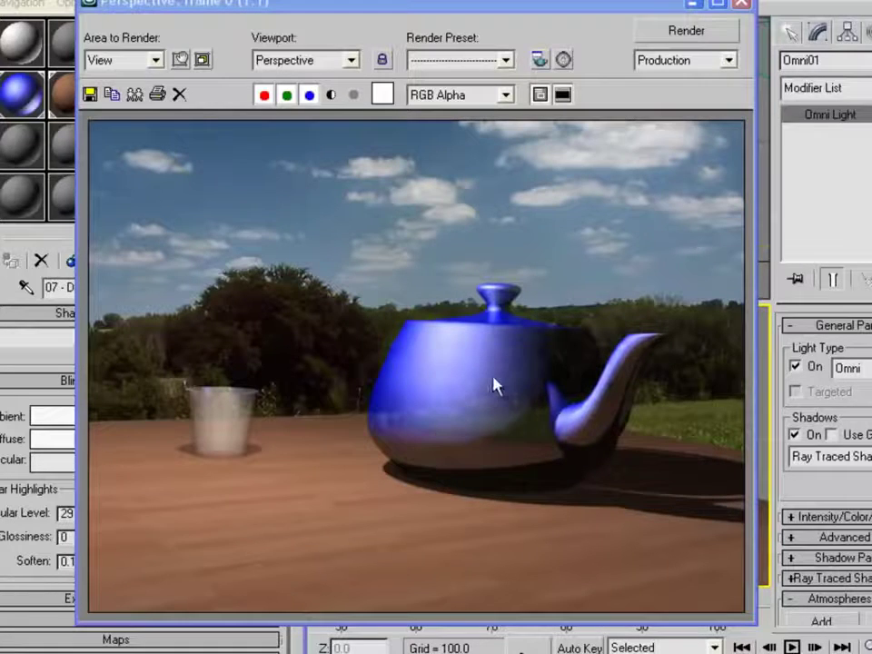
pyautogui.click(743, 9)
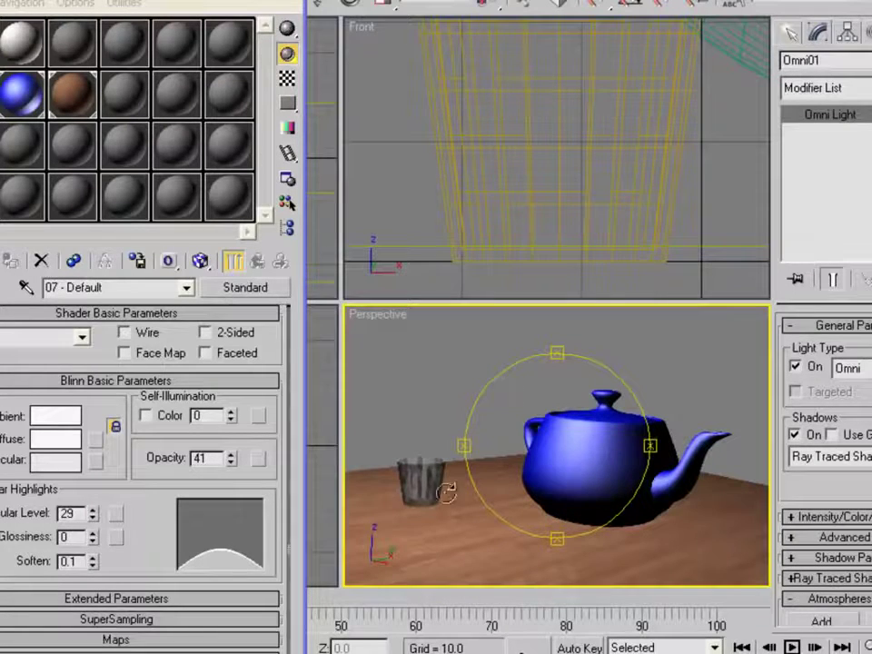
pyautogui.hotkey('shift', 'q')
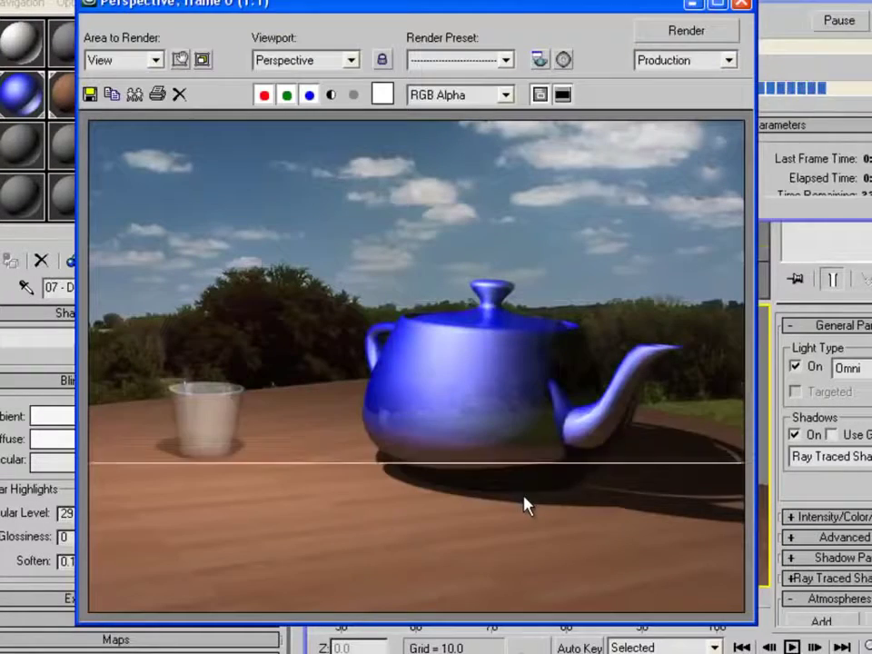